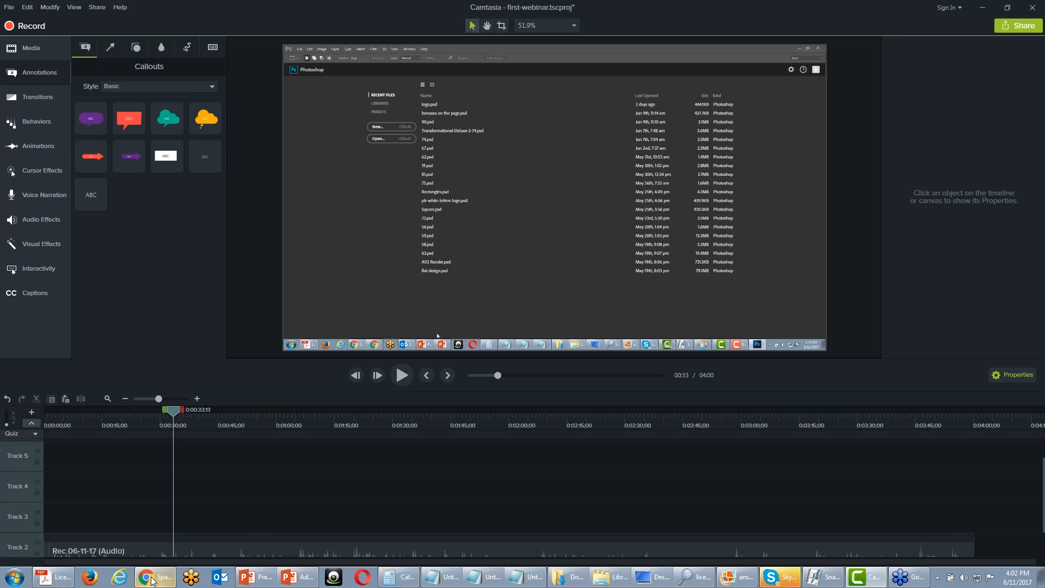
Switch to the browser, maximize the first-webinar video window and combine it with the first-webinar2 page as tabs in one window
{"action": "mouse_move", "coordinate": [152, 582]}
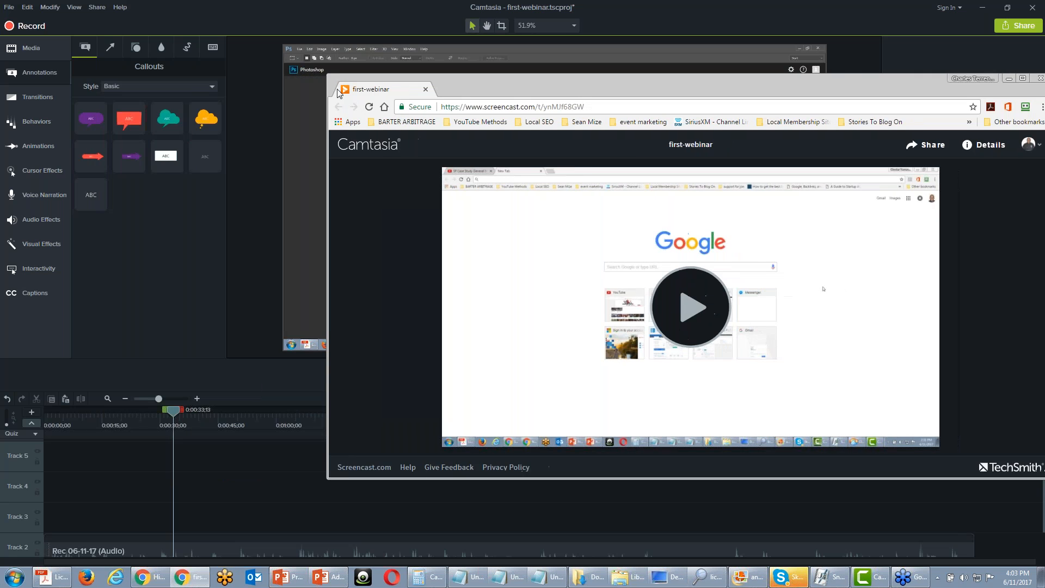
{"action": "double_click", "coordinate": [337, 93]}
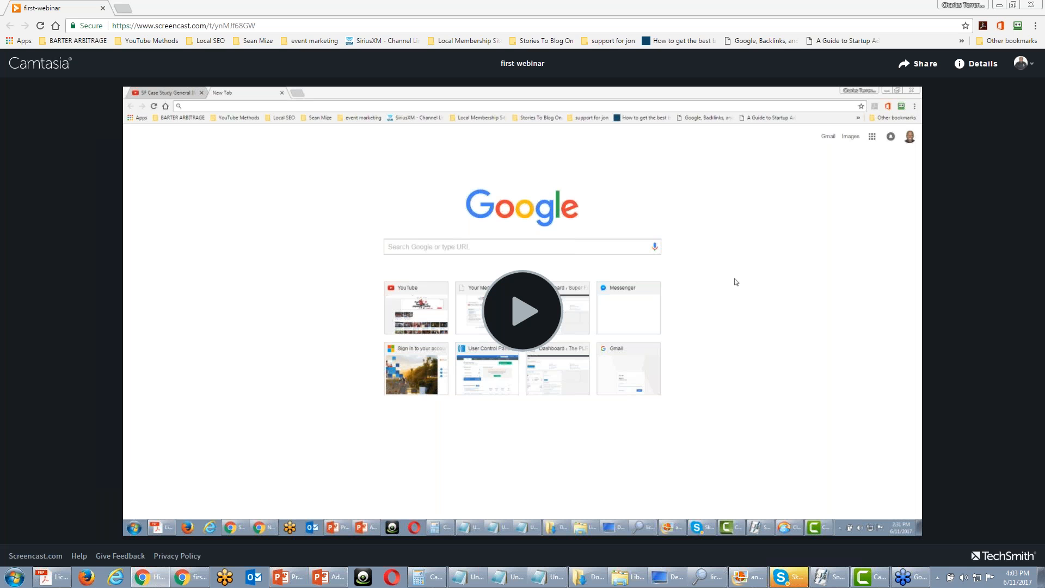
{"action": "left_click_drag", "start_coordinate": [7, 70], "coordinate": [129, 10]}
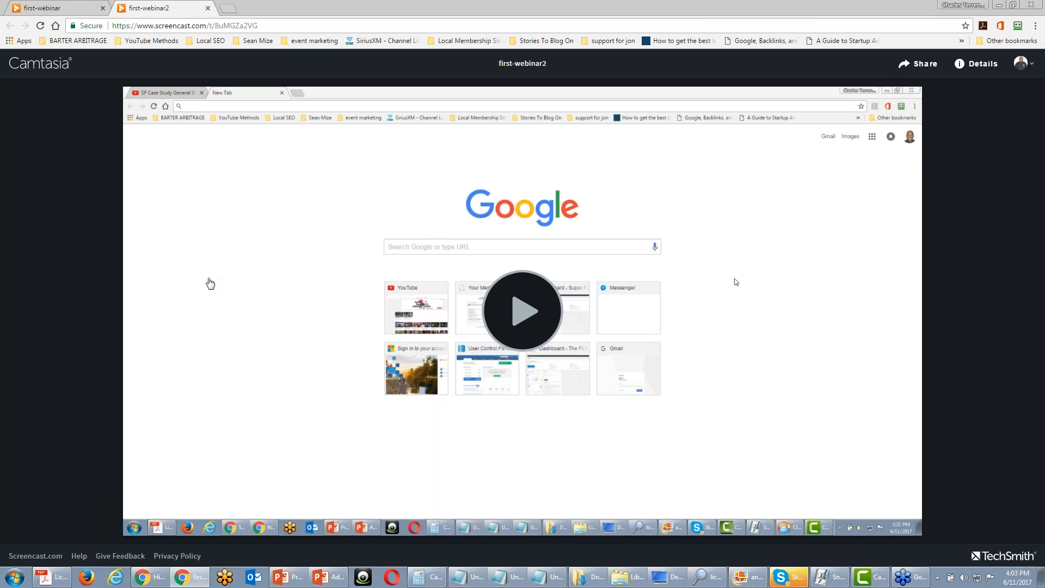
Play the first-webinar video up to the "Click the Windows Menu" callout and test the hotspot on the Window menu
{"action": "left_click", "coordinate": [65, 9]}
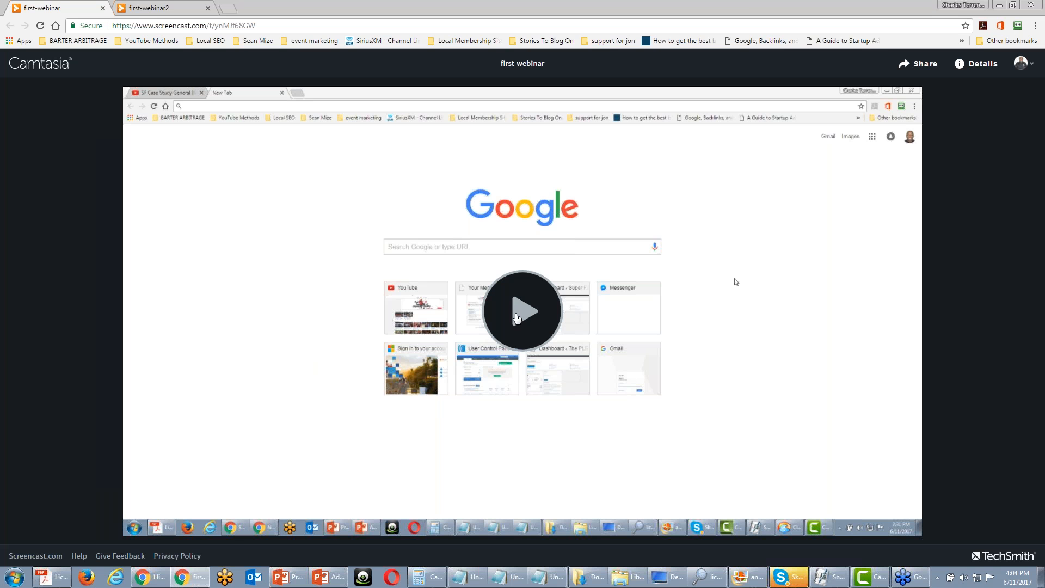
{"action": "left_click", "coordinate": [520, 314]}
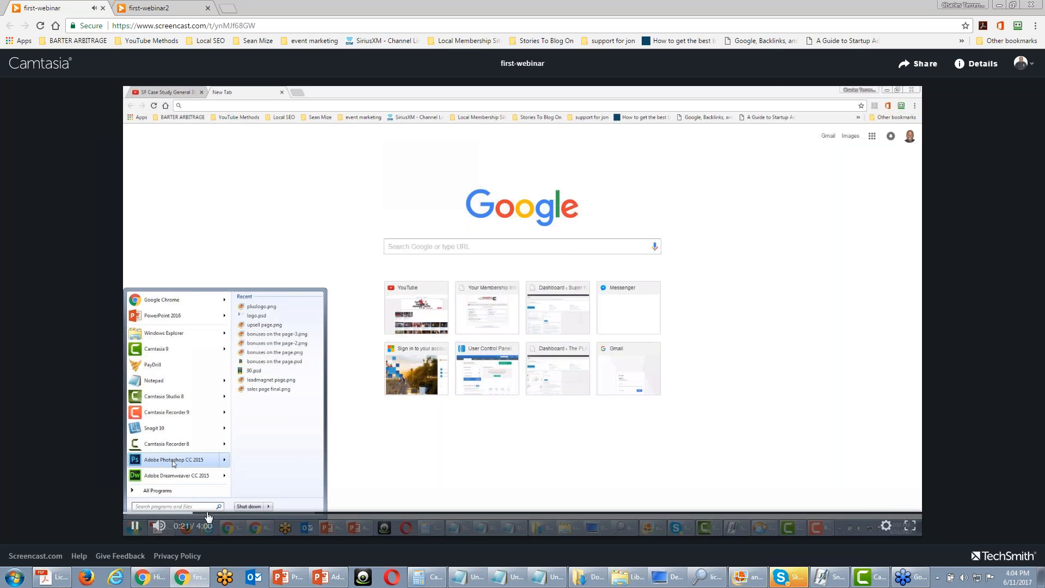
{"action": "left_click", "coordinate": [217, 515]}
{"action": "left_click", "coordinate": [236, 515]}
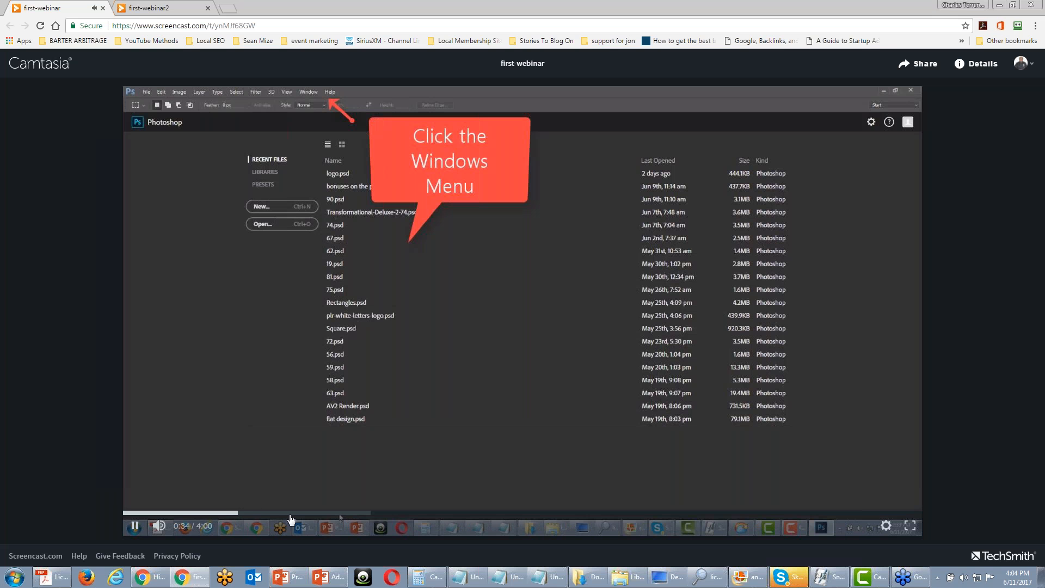
{"action": "left_click", "coordinate": [223, 514]}
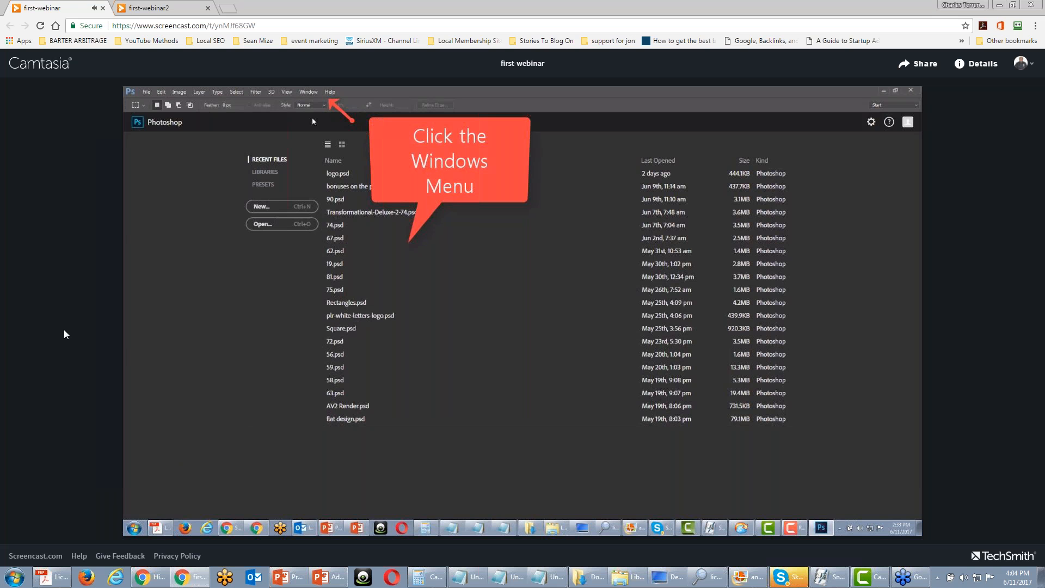
{"action": "left_click", "coordinate": [370, 194]}
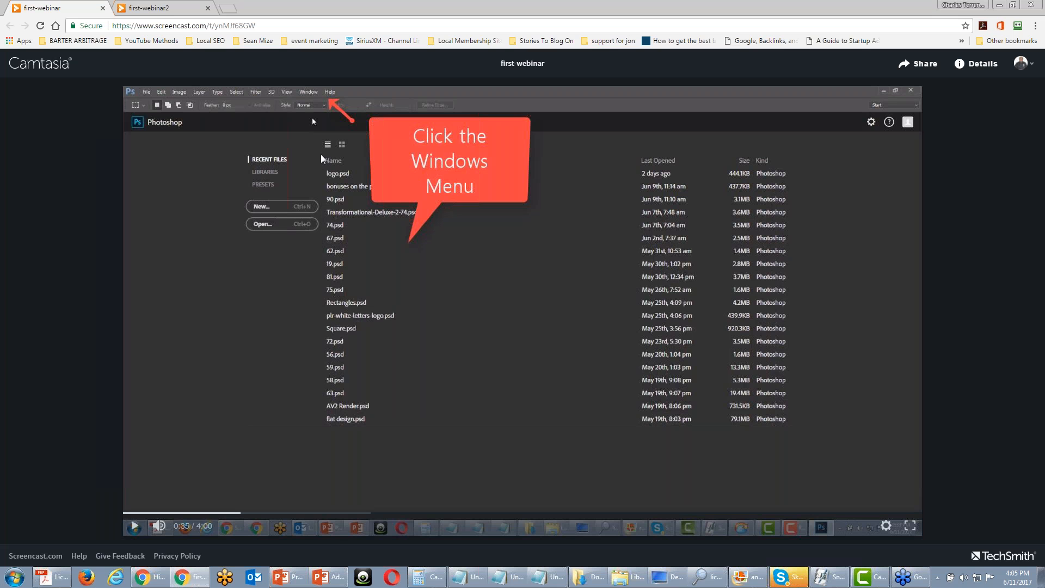
{"action": "left_click", "coordinate": [312, 97]}
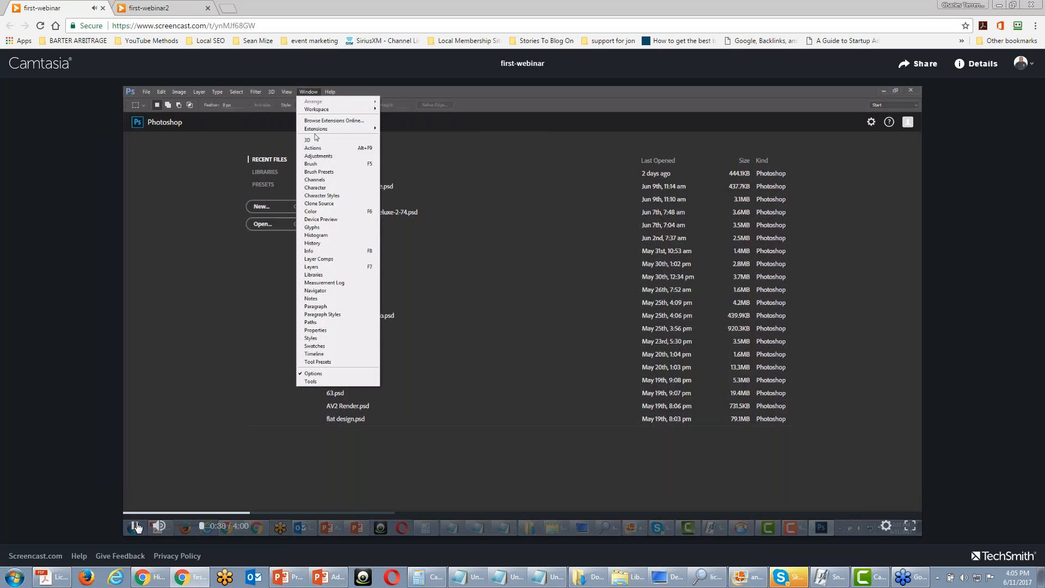
Play the first-webinar2 video from the "Click To Create A Box Action" callout, test the BOX2 Step 1 Create hotspot, and pause playback
{"action": "left_click", "coordinate": [158, 7]}
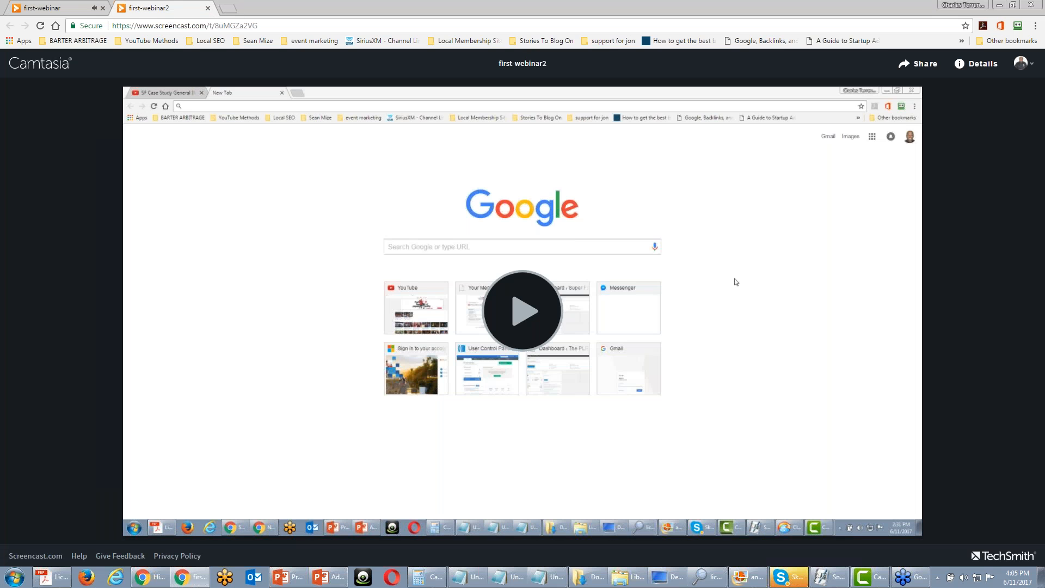
{"action": "left_click", "coordinate": [532, 309]}
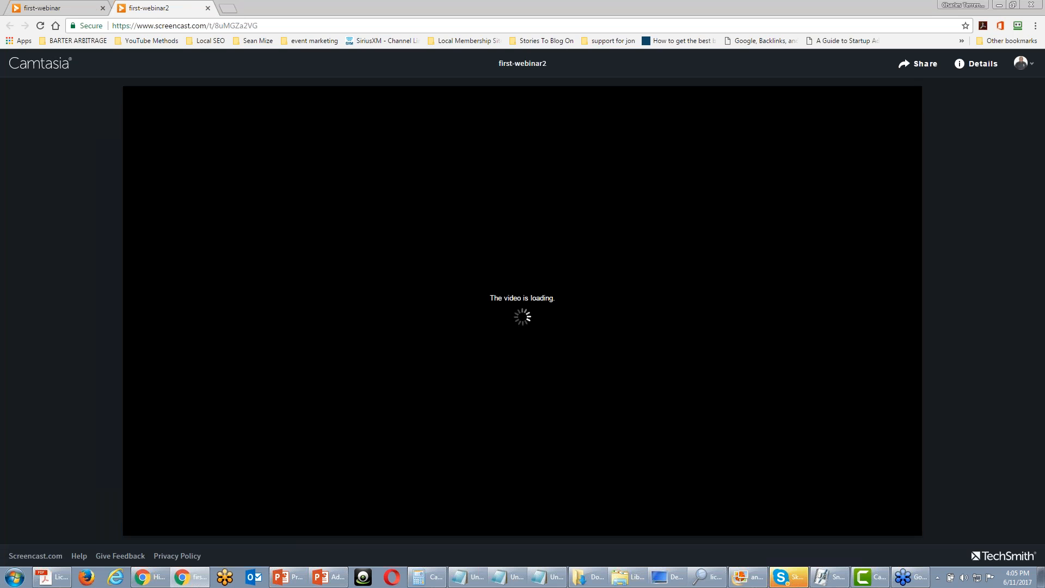
{"action": "left_click", "coordinate": [277, 516]}
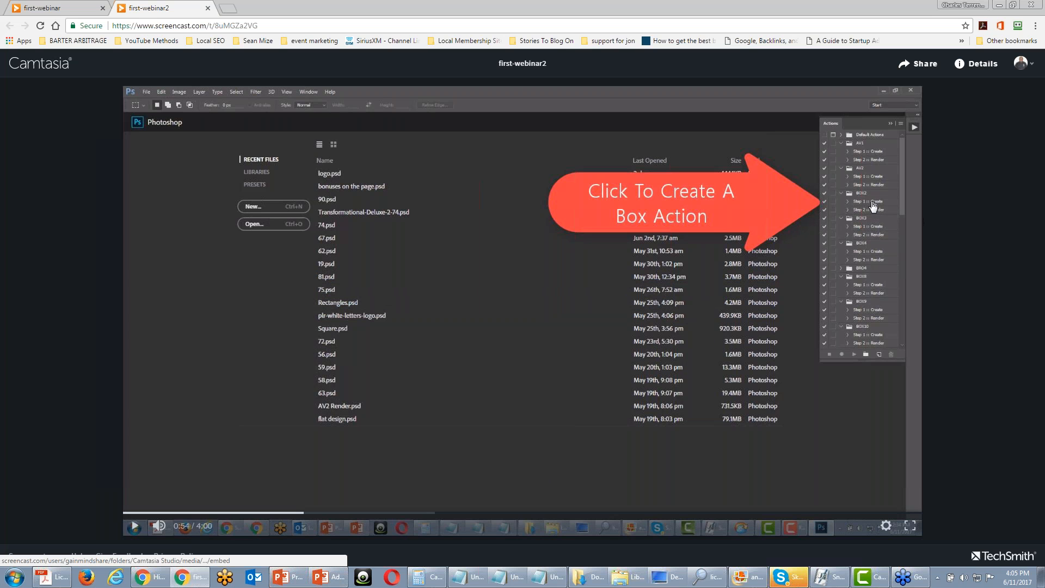
{"action": "left_click", "coordinate": [875, 204]}
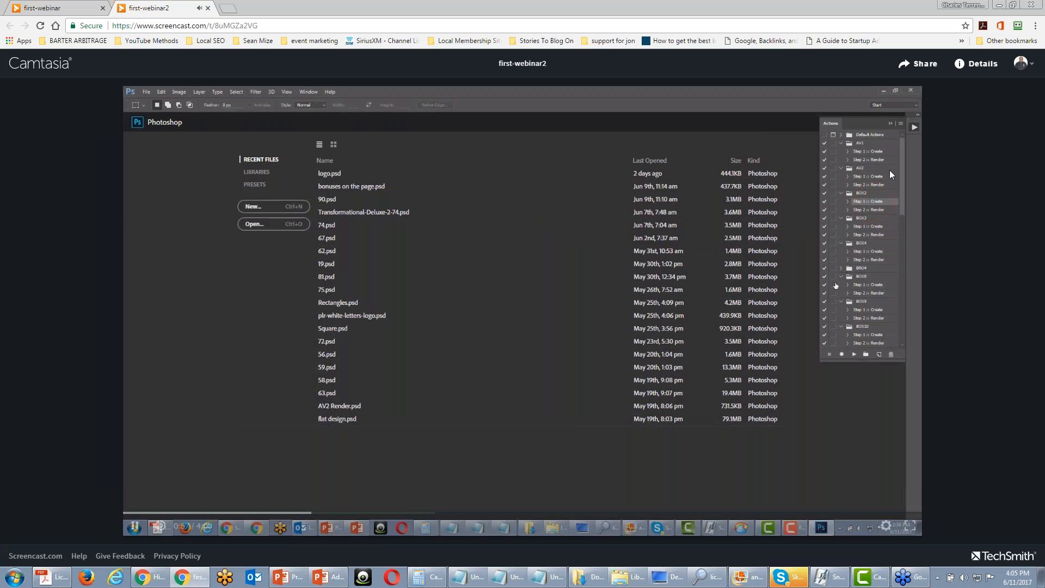
{"action": "left_click", "coordinate": [141, 528]}
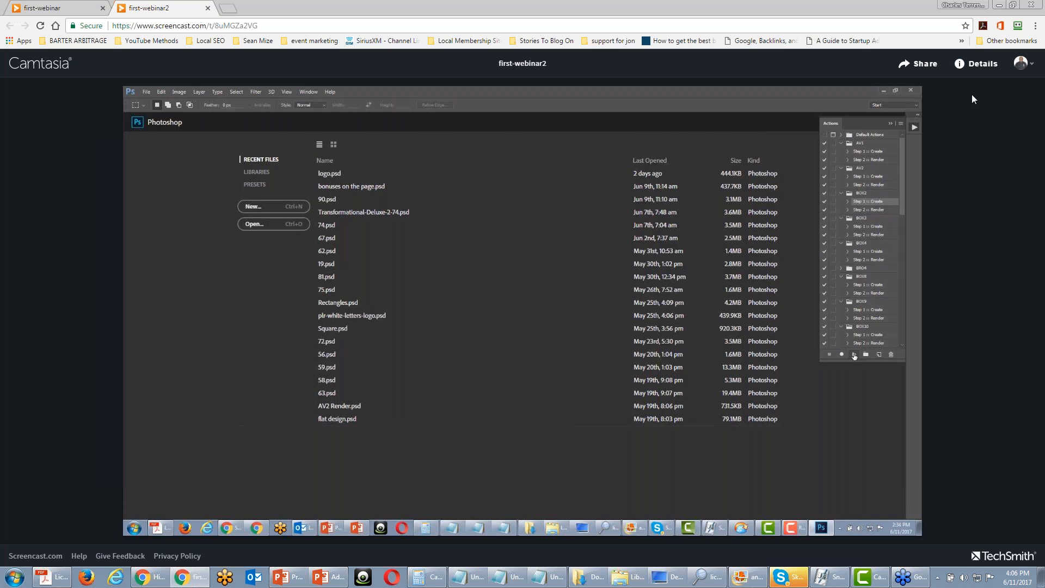
Switch back to Camtasia, show the Blur & Highlight annotations and place the playhead at 0:00:36;03, just before the Window menu opens
{"action": "left_click", "coordinate": [996, 5]}
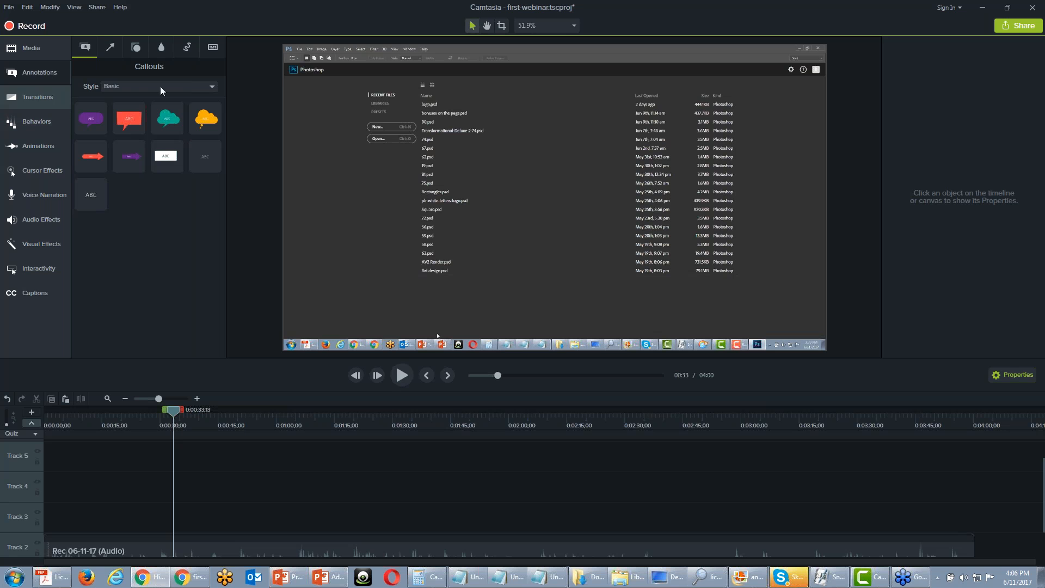
{"action": "left_click", "coordinate": [162, 46]}
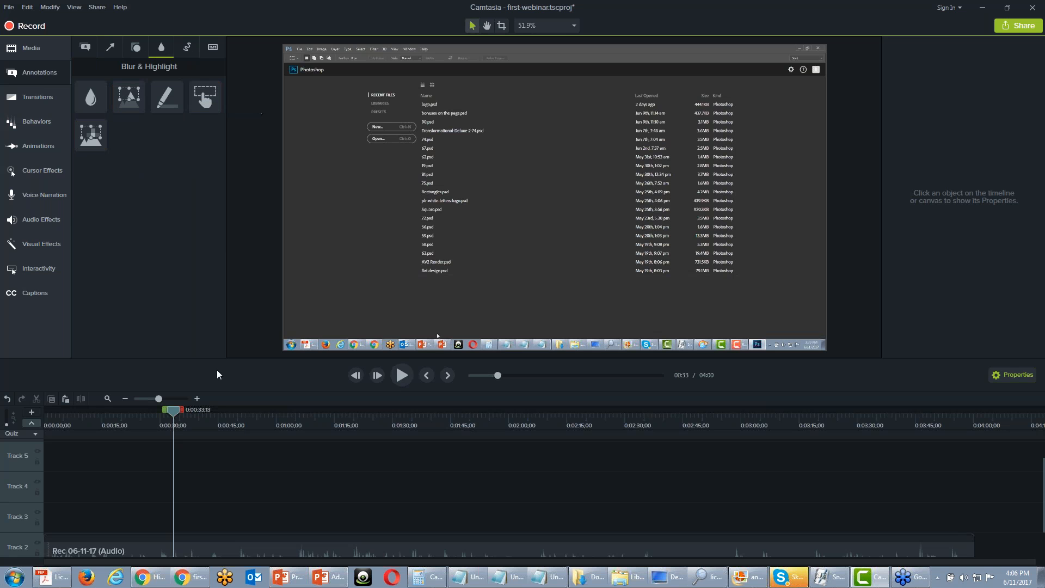
{"action": "mouse_move", "coordinate": [175, 409]}
{"action": "left_mouse_down"}
{"action": "mouse_move", "coordinate": [214, 413]}
{"action": "mouse_move", "coordinate": [187, 424]}
{"action": "left_mouse_up"}
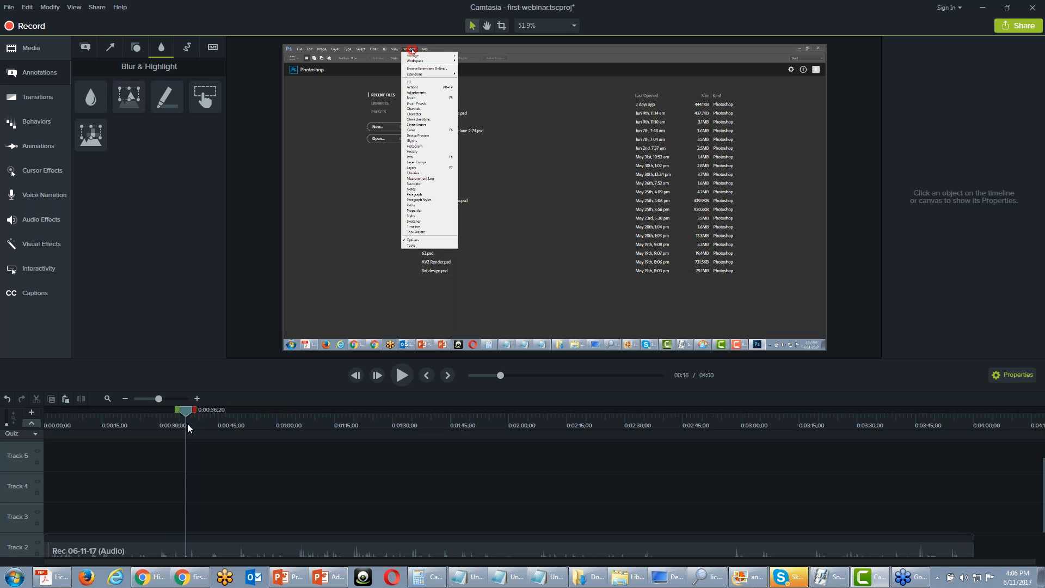
{"action": "left_click_drag", "start_coordinate": [187, 423], "coordinate": [185, 423]}
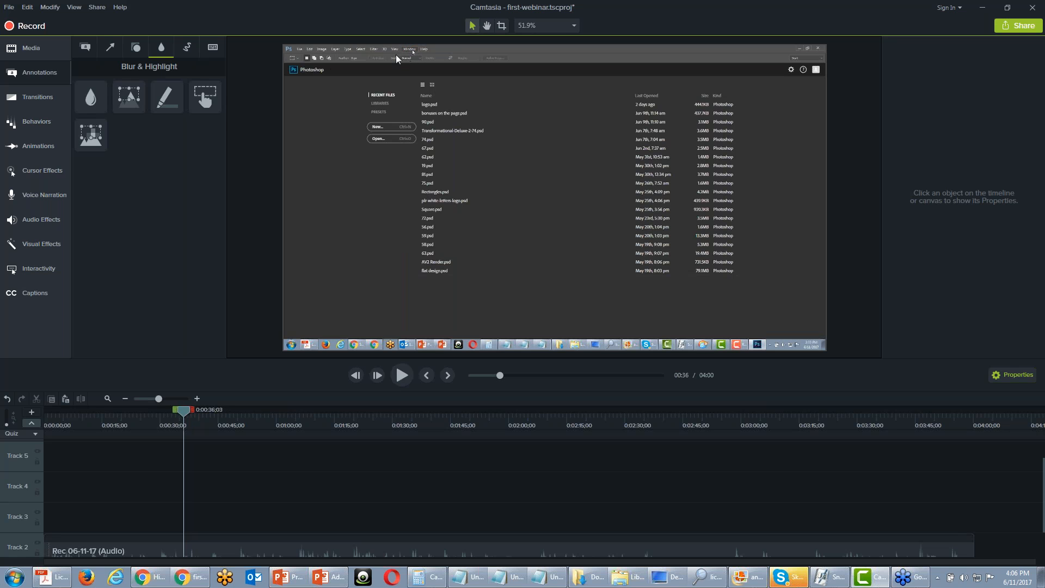
Add a small interactive hotspot over the Window menu at about X -513, Y 521, and shift its Track 3 clip to start at 00:00:31;03
{"action": "left_click_drag", "start_coordinate": [201, 100], "coordinate": [368, 111]}
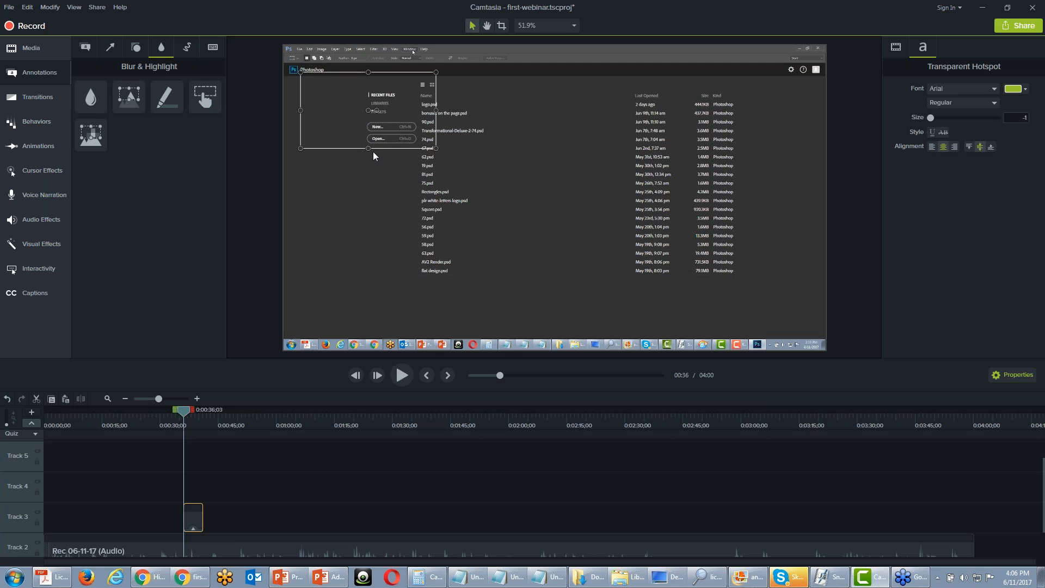
{"action": "left_click_drag", "start_coordinate": [369, 149], "coordinate": [372, 82]}
{"action": "left_click_drag", "start_coordinate": [436, 77], "coordinate": [334, 80]}
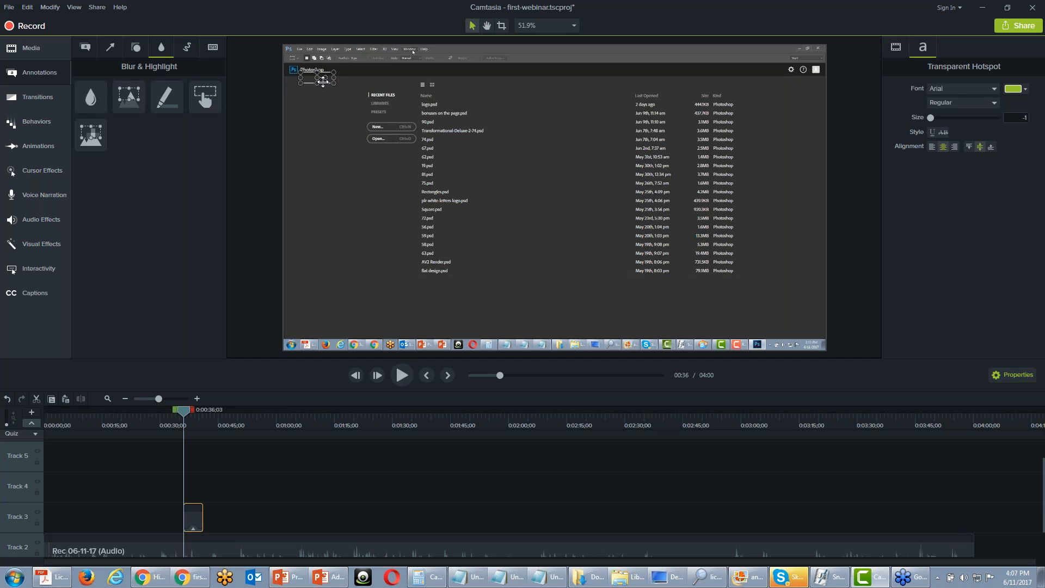
{"action": "left_click_drag", "start_coordinate": [300, 79], "coordinate": [410, 48]}
{"action": "left_click", "coordinate": [897, 49]}
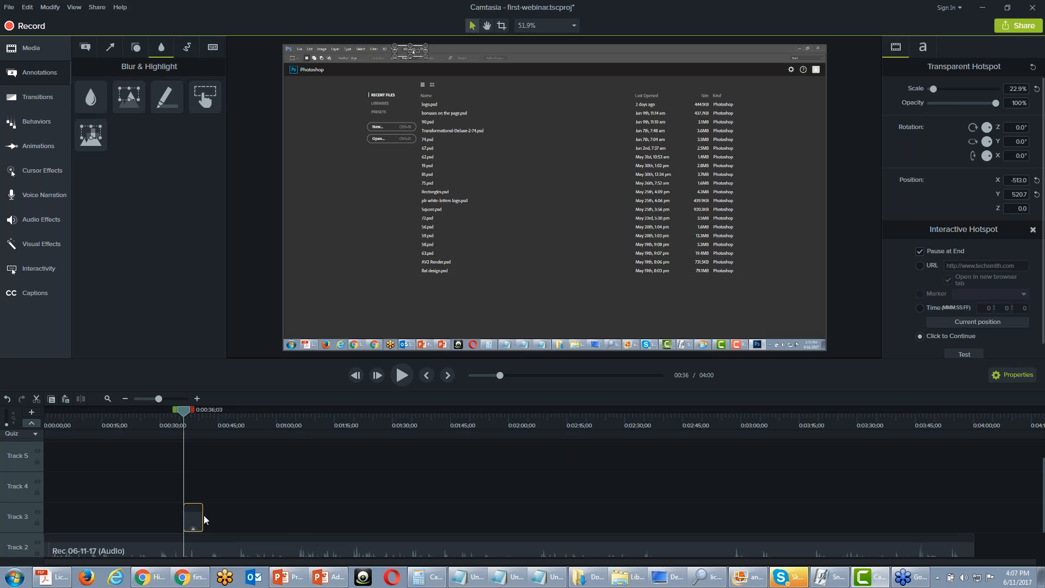
{"action": "left_click_drag", "start_coordinate": [198, 516], "coordinate": [177, 521]}
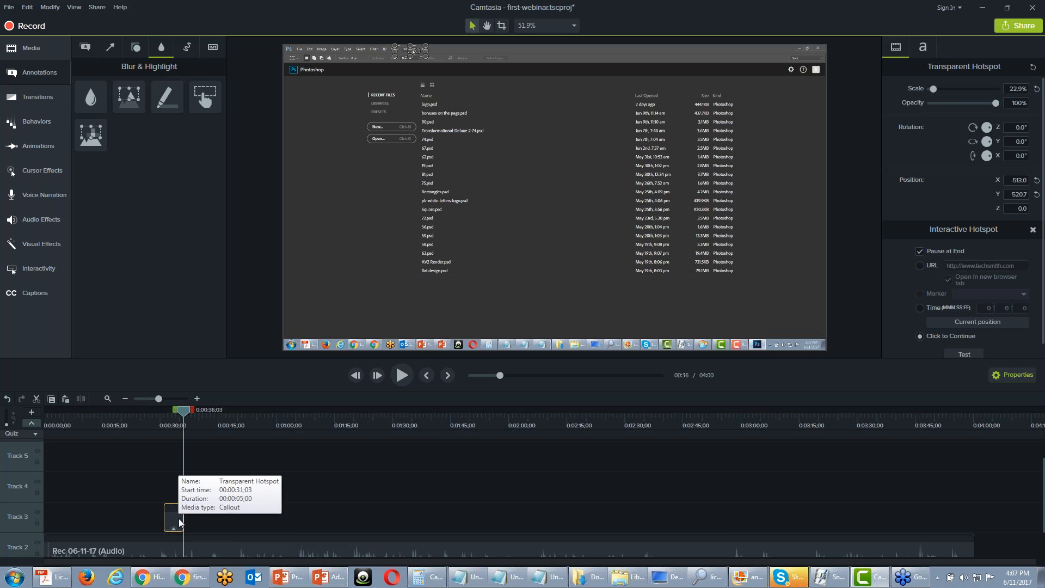
{"action": "mouse_move", "coordinate": [674, 576]}
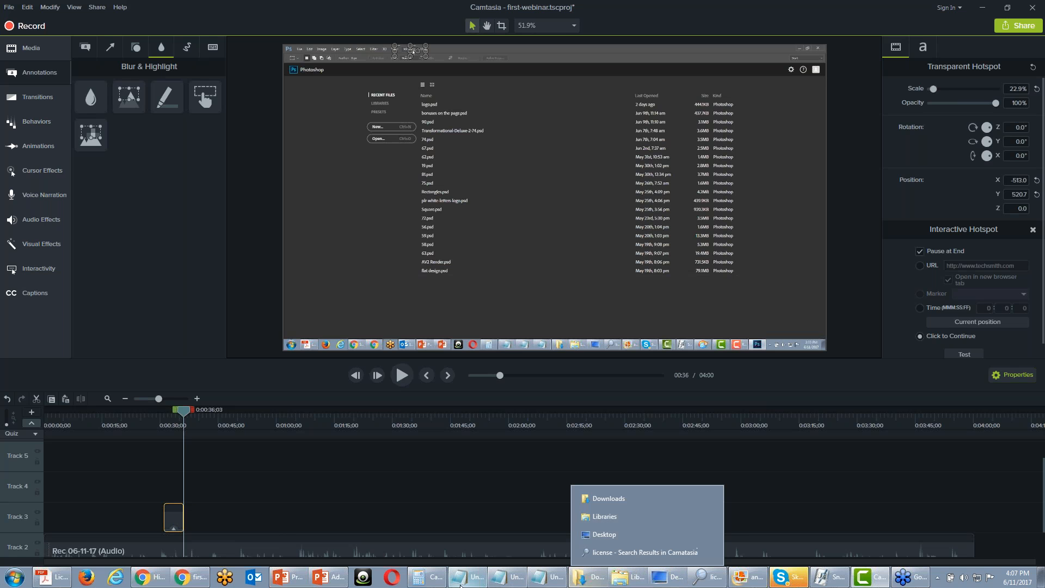
{"action": "mouse_move", "coordinate": [460, 583]}
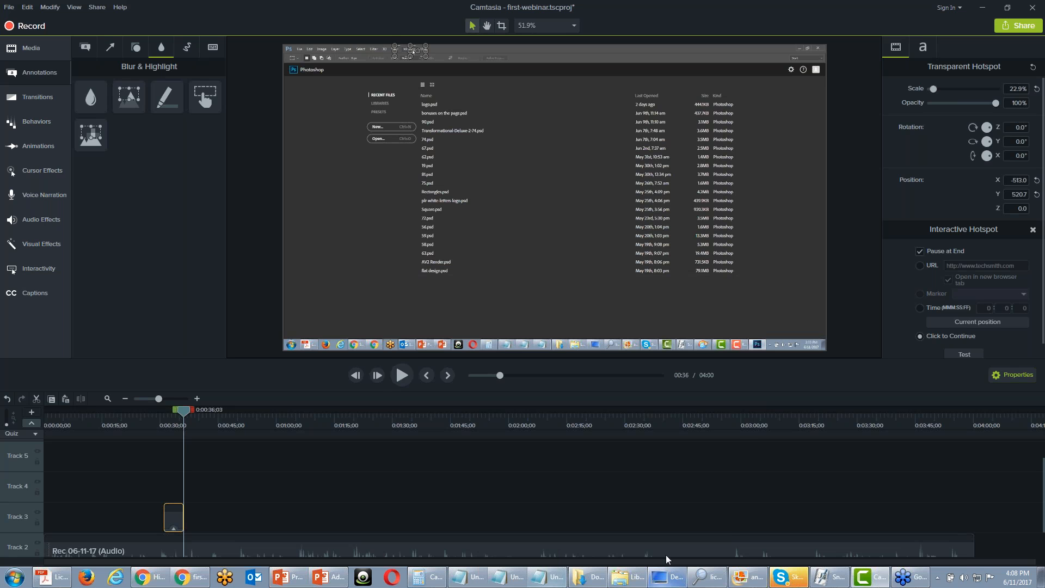
Add a purple speech-bubble callout below the Window menu reading "Click the Windows Menu To Continue"
{"action": "left_click", "coordinate": [87, 47]}
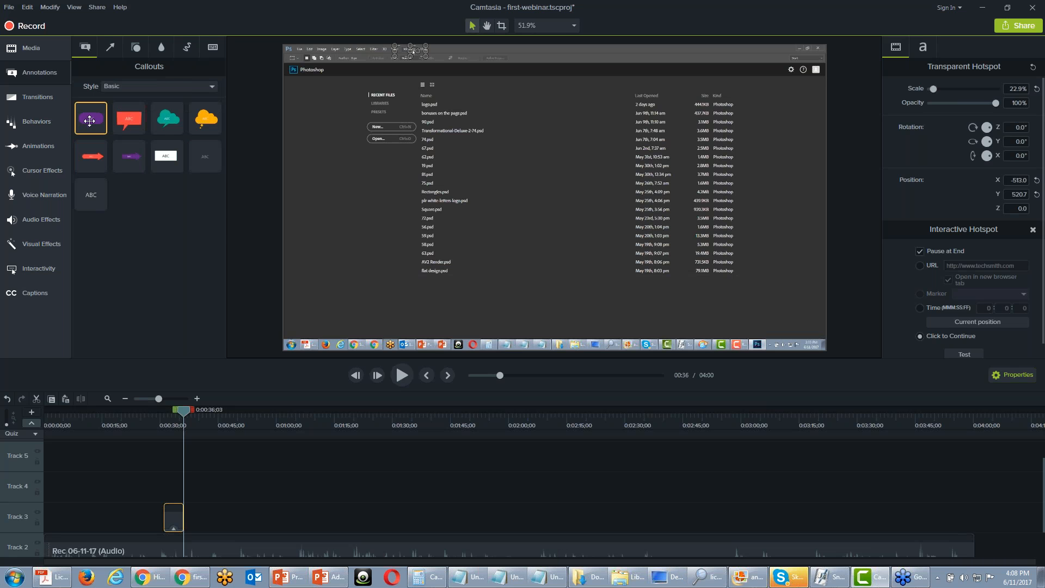
{"action": "left_click_drag", "start_coordinate": [90, 121], "coordinate": [483, 121]}
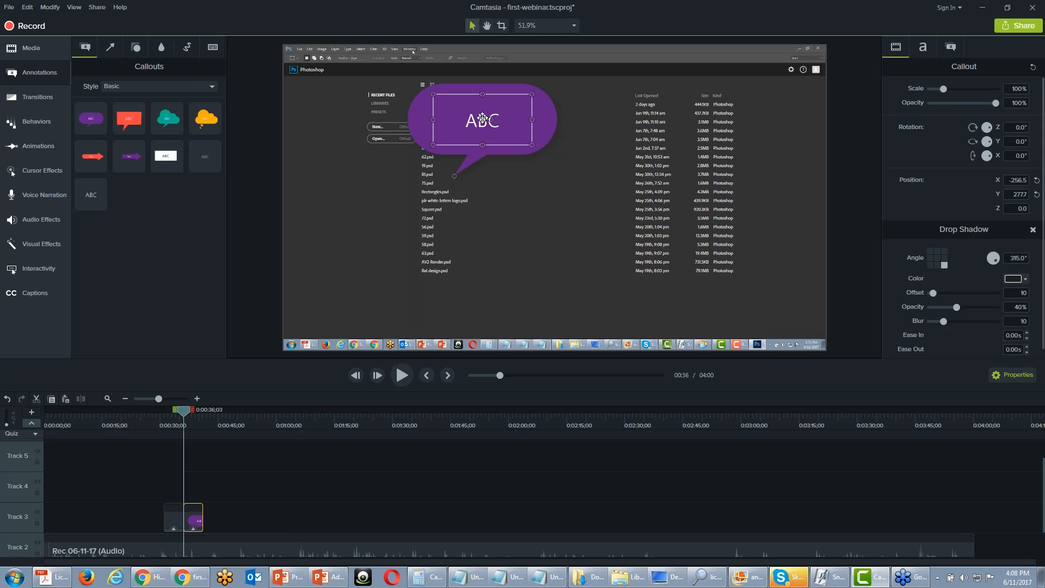
{"action": "double_click", "coordinate": [482, 118]}
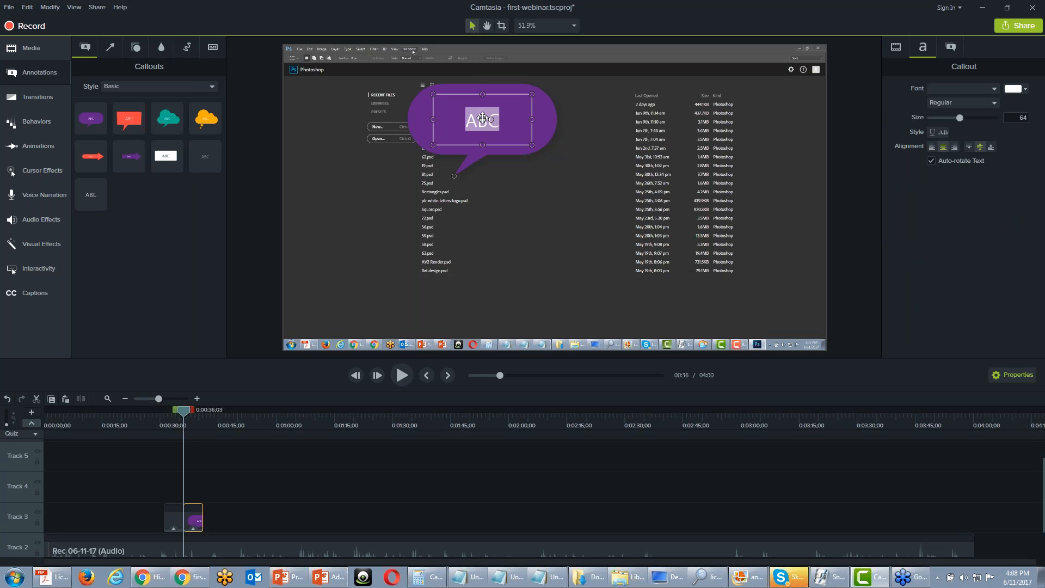
{"action": "type", "text": "Clck th"}
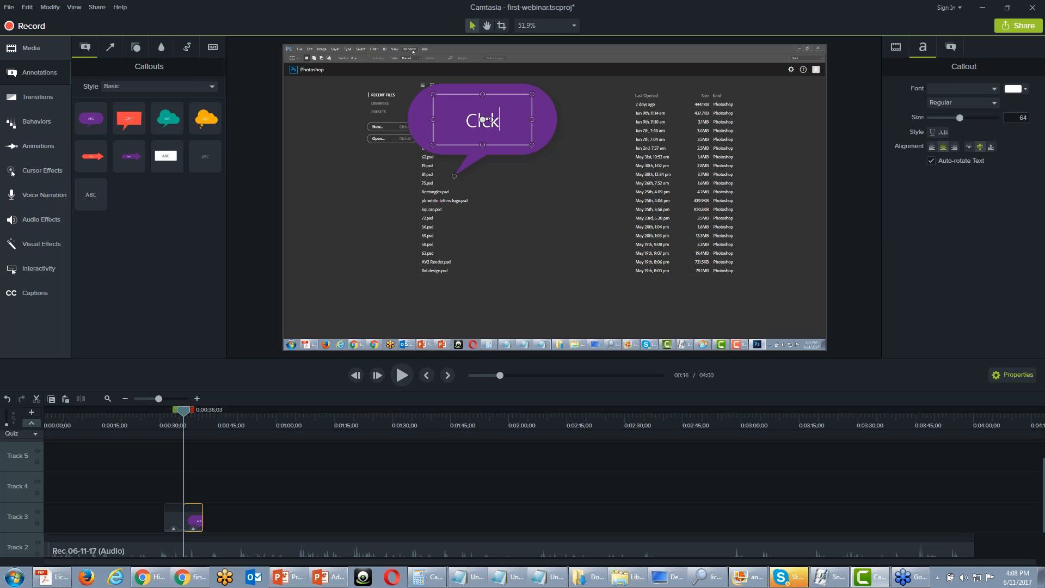
{"action": "key", "text": "BackSpace"}
{"action": "key", "text": "BackSpace"}
{"action": "key", "text": "BackSpace"}
{"action": "key", "text": "BackSpace"}
{"action": "key", "text": "BackSpace"}
{"action": "type", "text": "ick the Wi"}
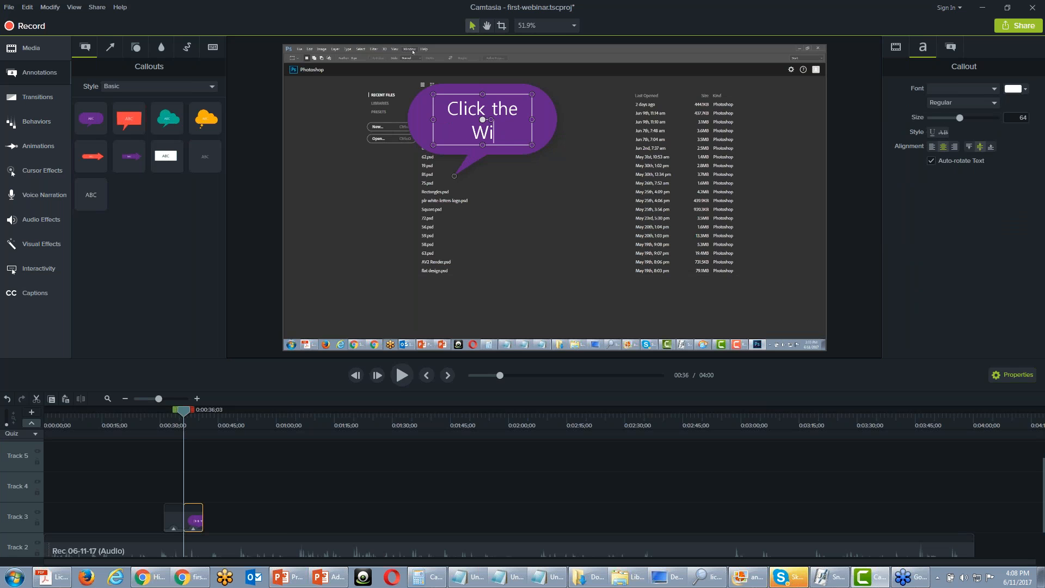
{"action": "type", "text": "ndows "}
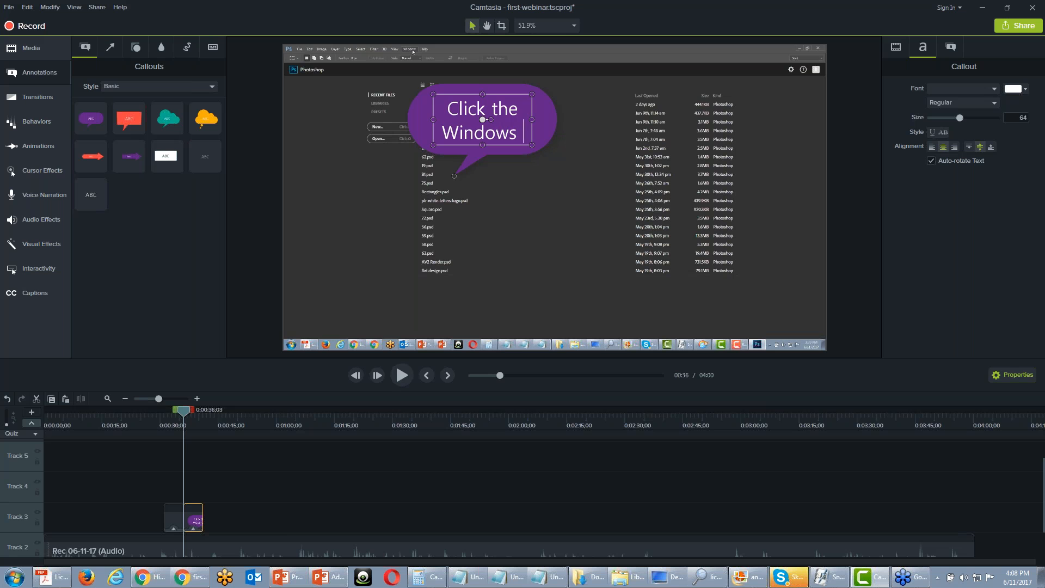
{"action": "type", "text": "Menu"}
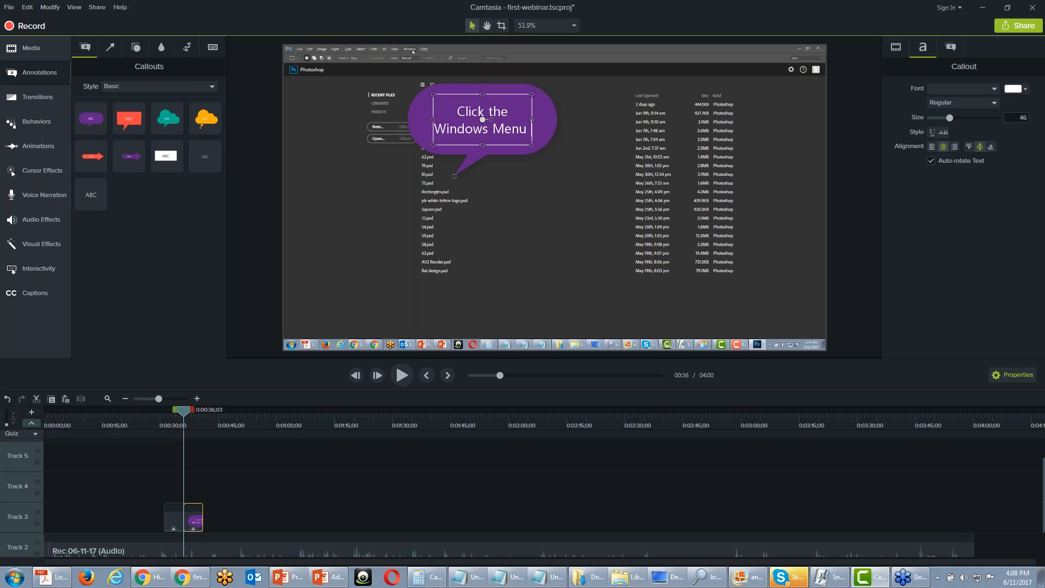
{"action": "key", "text": "Return"}
{"action": "type", "text": "To"}
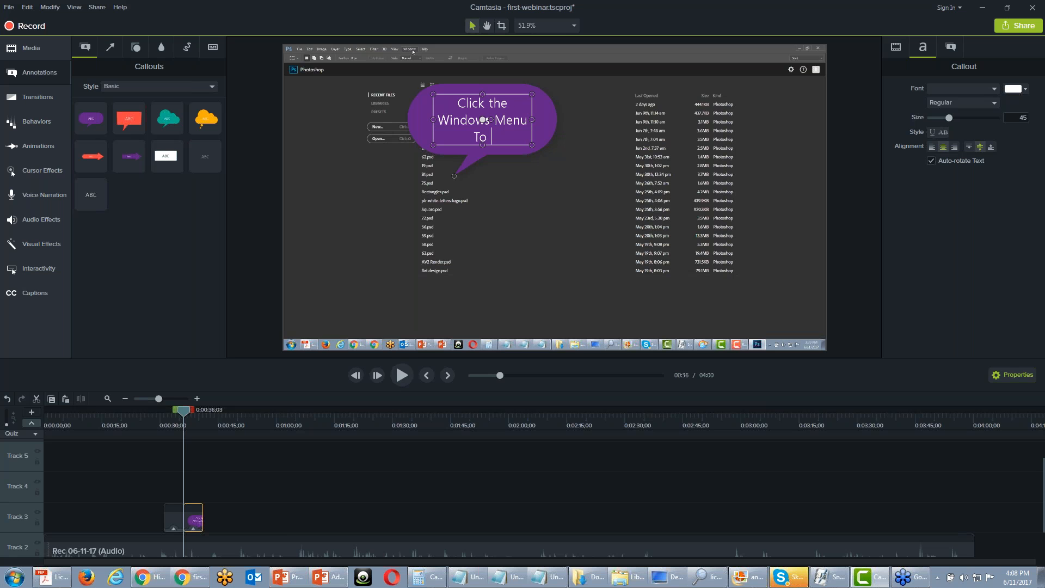
{"action": "type", "text": " Continue"}
{"action": "left_click", "coordinate": [585, 219]}
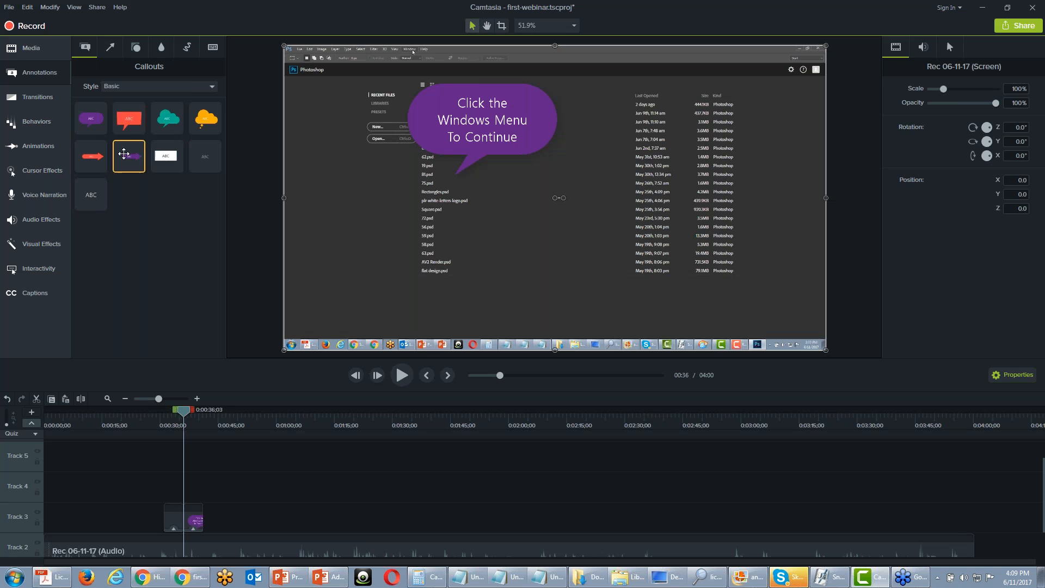
Add a purple arrow above the callout, pointing at the Window menu
{"action": "left_click", "coordinate": [112, 51]}
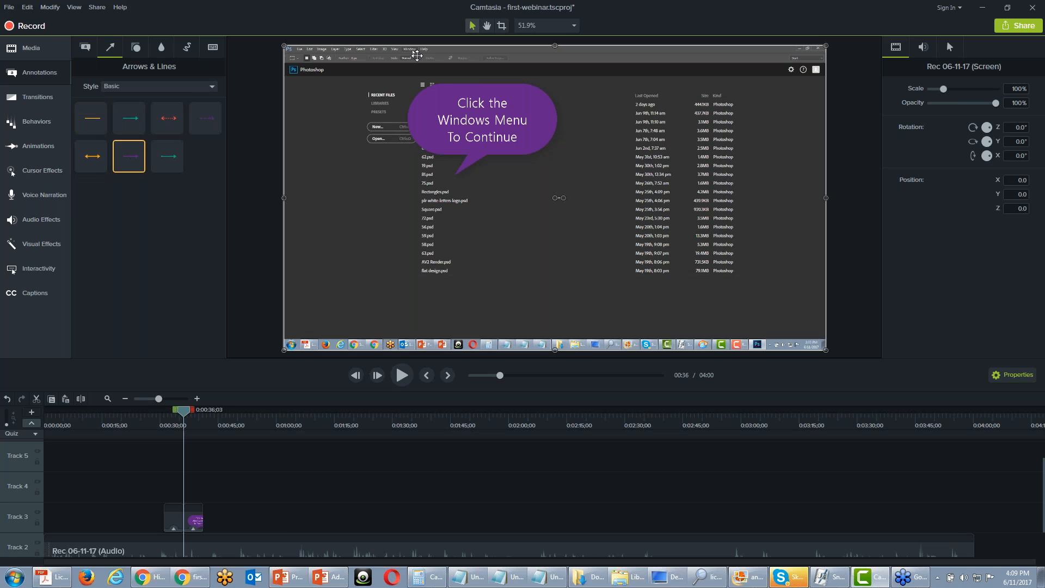
{"action": "mouse_move", "coordinate": [133, 150]}
{"action": "left_mouse_down"}
{"action": "mouse_move", "coordinate": [482, 59]}
{"action": "mouse_move", "coordinate": [420, 49]}
{"action": "mouse_move", "coordinate": [451, 75]}
{"action": "left_mouse_up"}
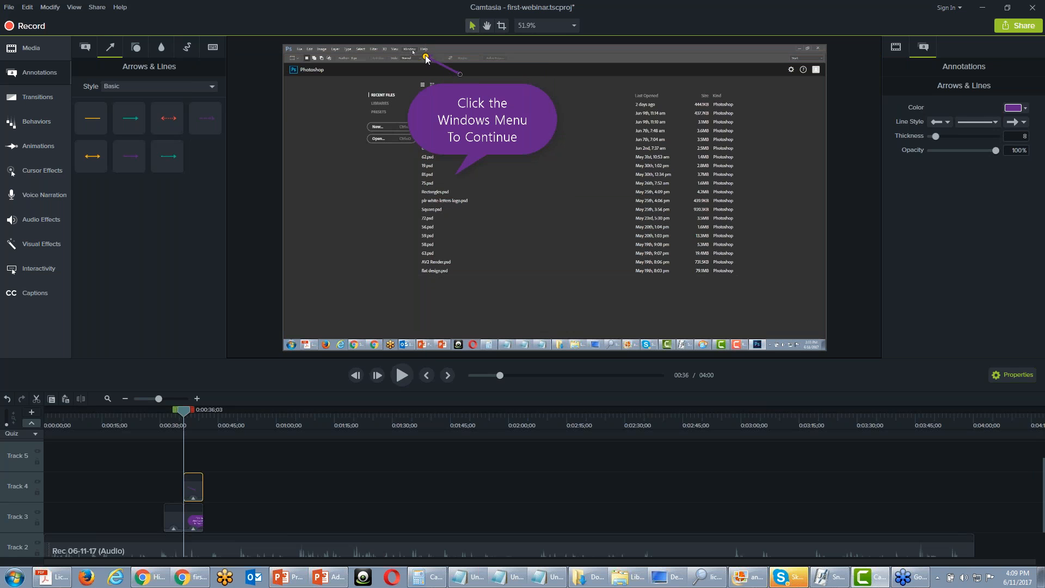
Adjust the arrow at the Window menu and shift the arrow and callout clips to Tracks 4 and 5, ending at 0:00:36;03
{"action": "mouse_move", "coordinate": [423, 60]}
{"action": "left_mouse_down"}
{"action": "mouse_move", "coordinate": [419, 53]}
{"action": "mouse_move", "coordinate": [449, 64]}
{"action": "mouse_move", "coordinate": [456, 80]}
{"action": "left_mouse_up"}
{"action": "left_click_drag", "start_coordinate": [199, 488], "coordinate": [175, 463]}
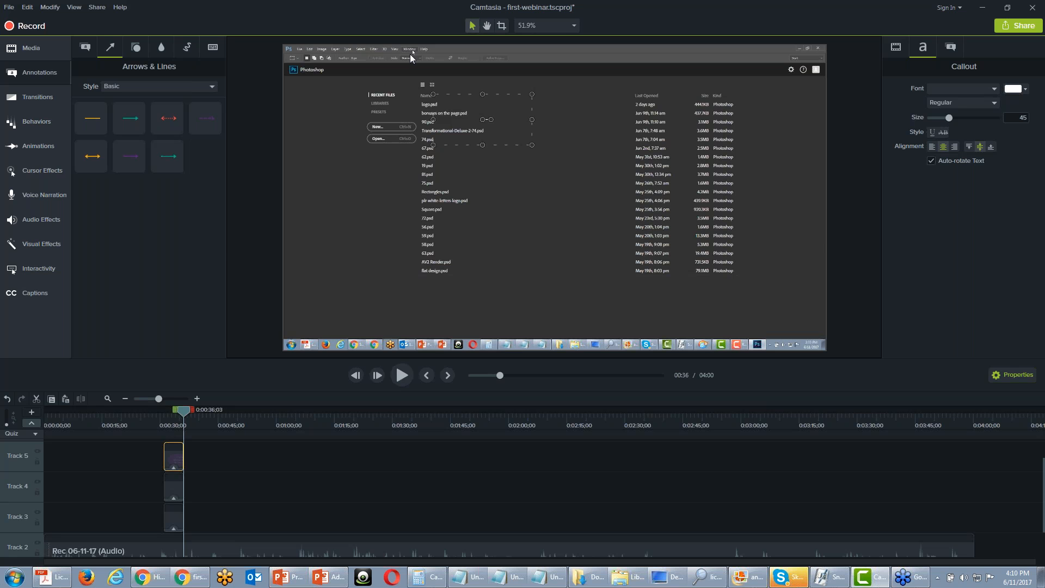
Add an interactive hotspot at 0:02:38;02 and shrink it to a narrow strip over the highlighted Create row in Photoshop's Actions panel
{"action": "left_click_drag", "start_coordinate": [183, 412], "coordinate": [656, 431]}
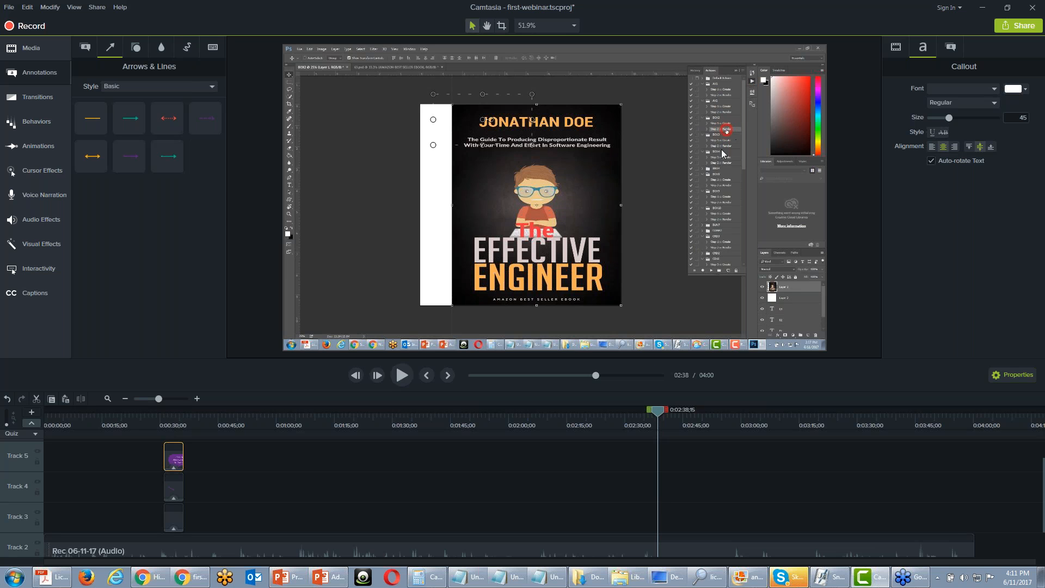
{"action": "left_click_drag", "start_coordinate": [658, 415], "coordinate": [657, 416]}
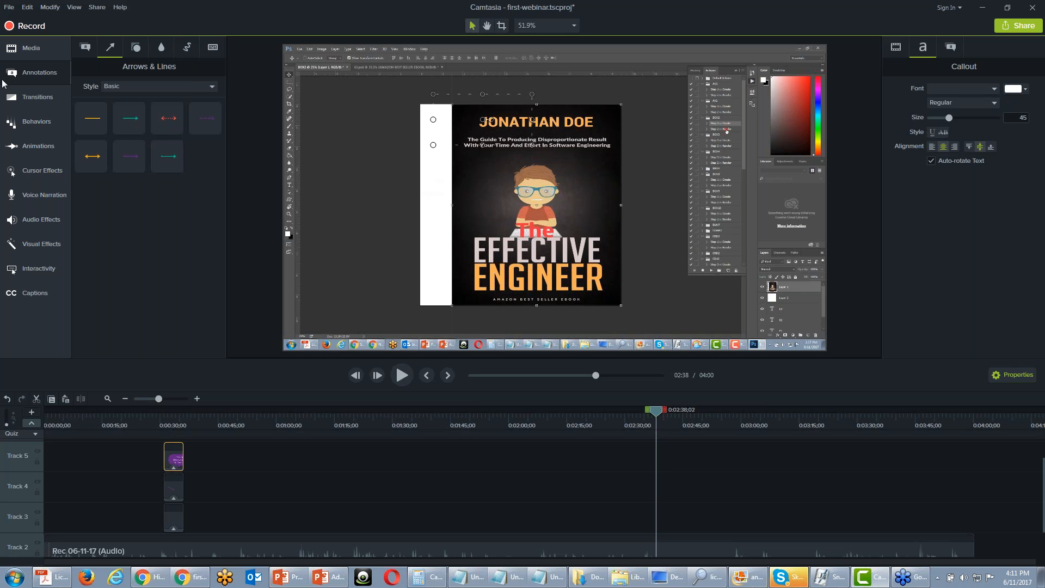
{"action": "left_click", "coordinate": [163, 47]}
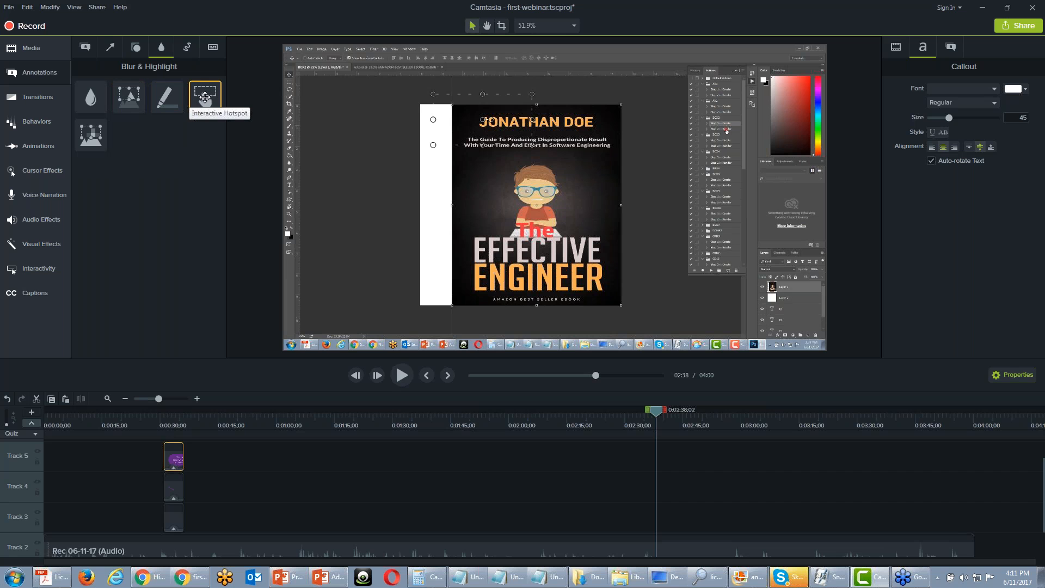
{"action": "left_click_drag", "start_coordinate": [204, 97], "coordinate": [708, 140]}
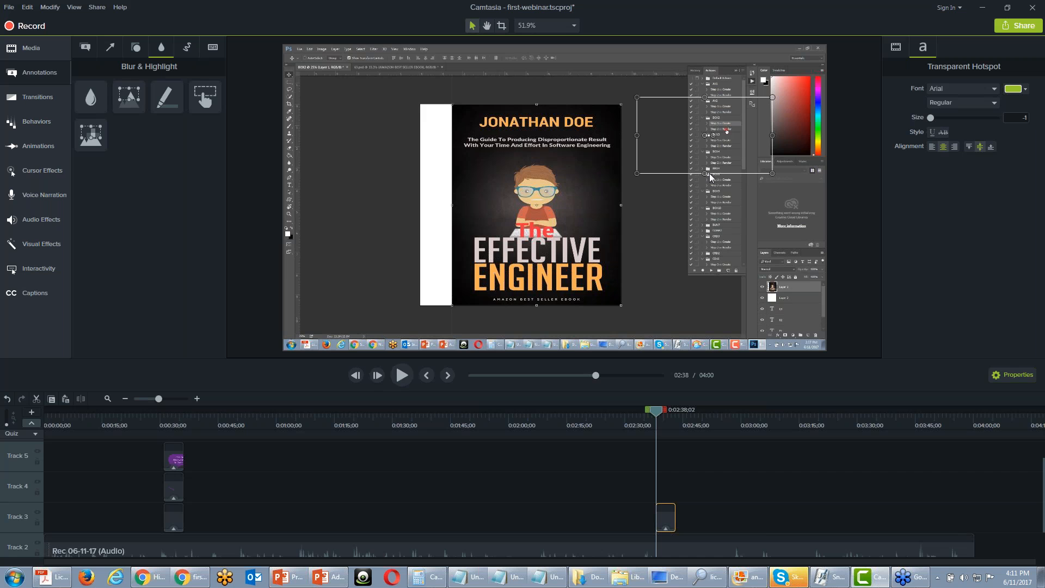
{"action": "left_click_drag", "start_coordinate": [704, 173], "coordinate": [704, 119]}
{"action": "left_click_drag", "start_coordinate": [772, 124], "coordinate": [737, 125]}
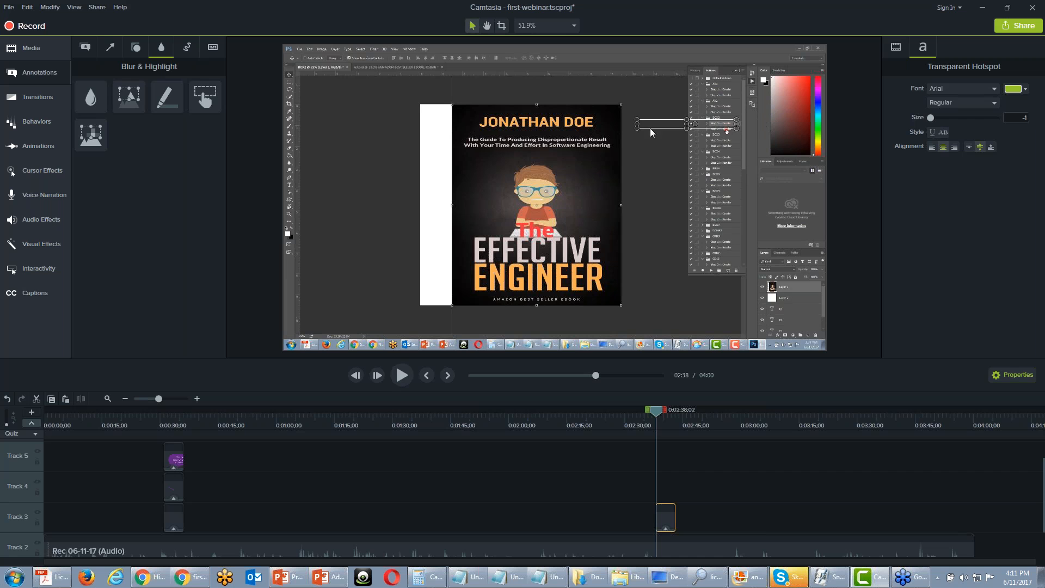
{"action": "left_click_drag", "start_coordinate": [637, 124], "coordinate": [704, 123]}
Add a purple speech-bubble callout below the hotspot reading "Click Step Two "Create" To Continue"
{"action": "left_click", "coordinate": [84, 47]}
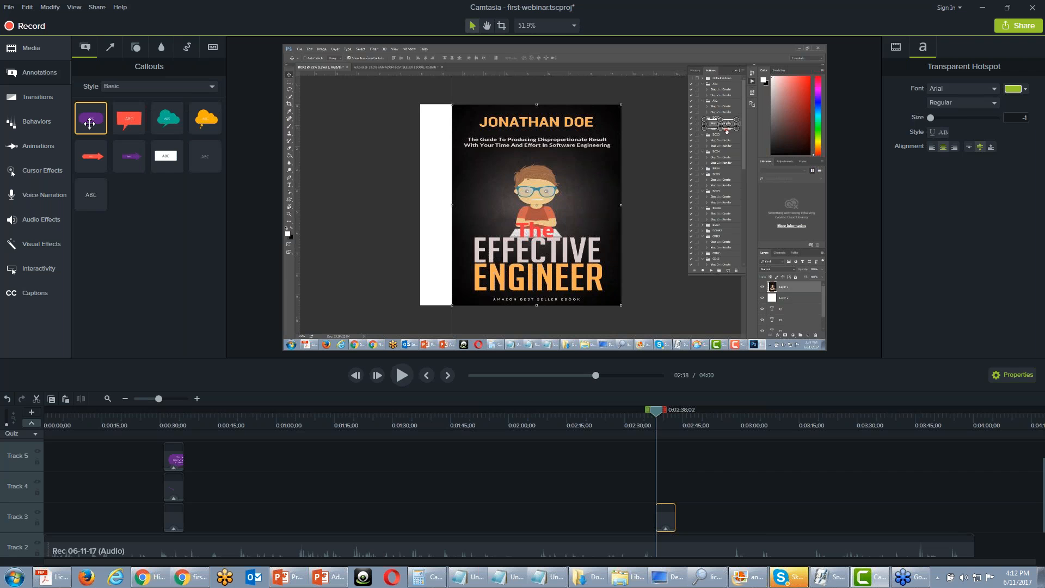
{"action": "left_click_drag", "start_coordinate": [90, 123], "coordinate": [665, 212]}
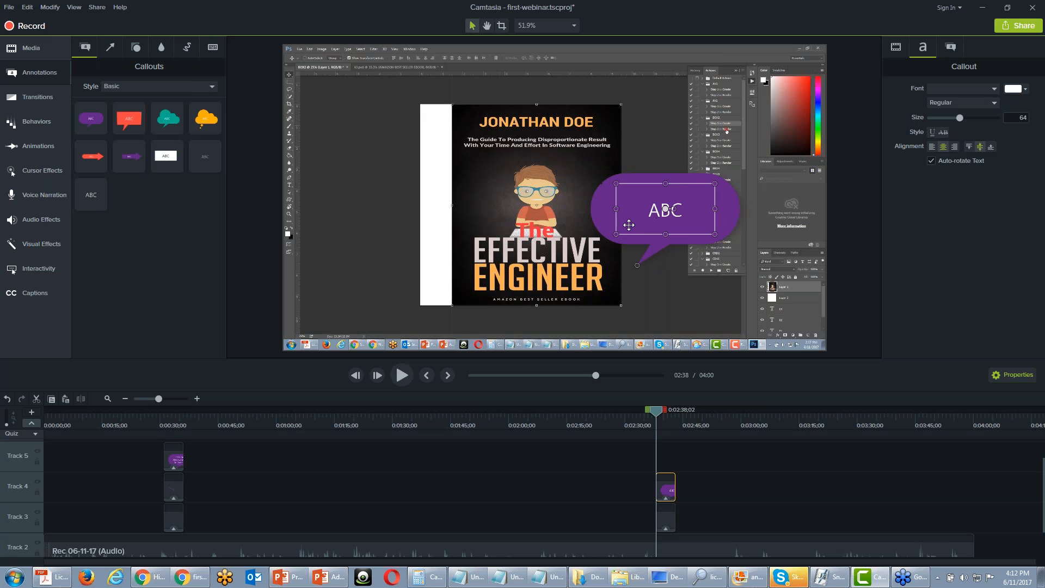
{"action": "double_click", "coordinate": [662, 210]}
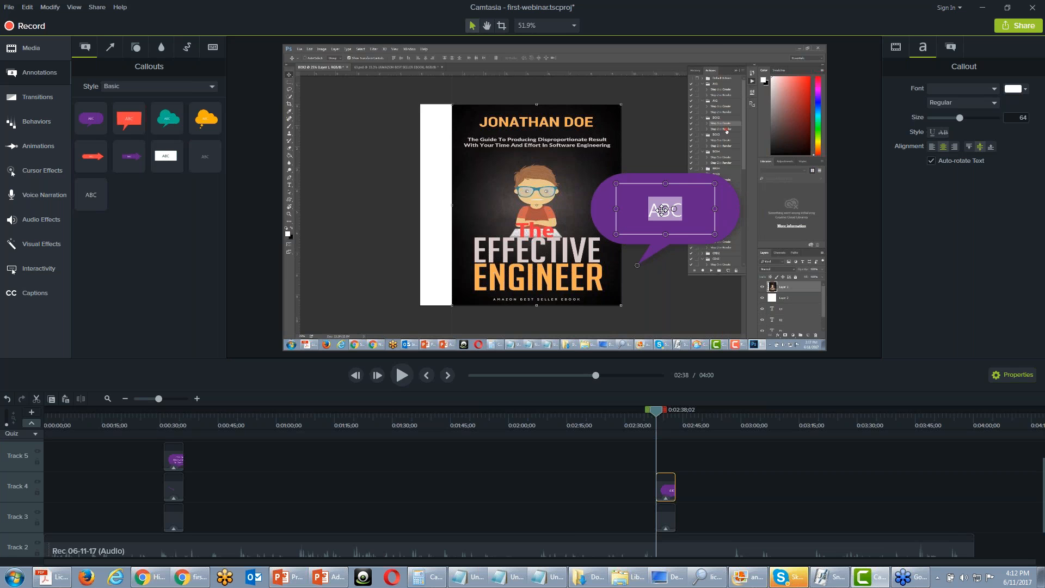
{"action": "type", "text": "Click S"}
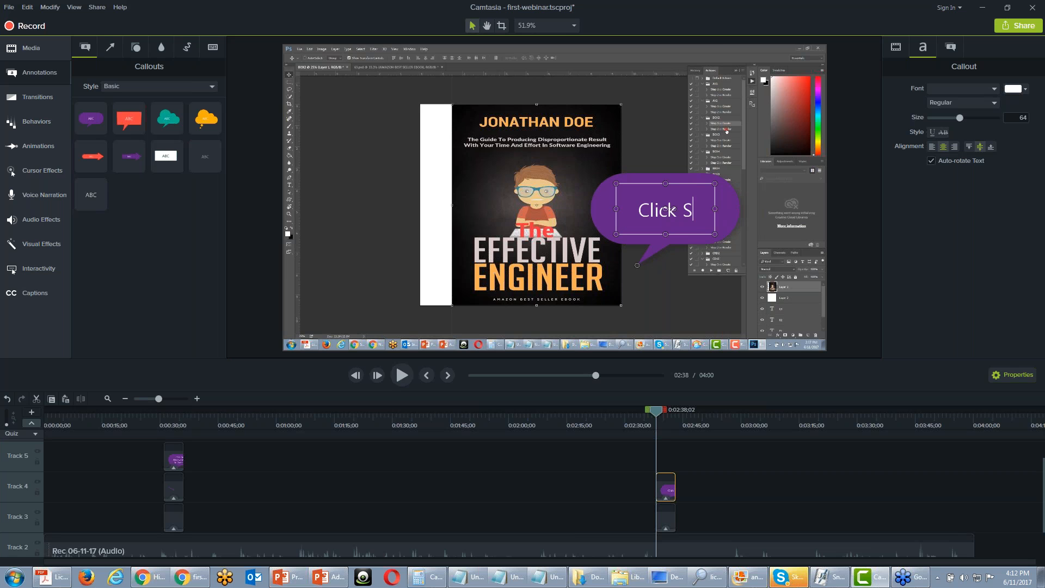
{"action": "type", "text": "tep Two "}
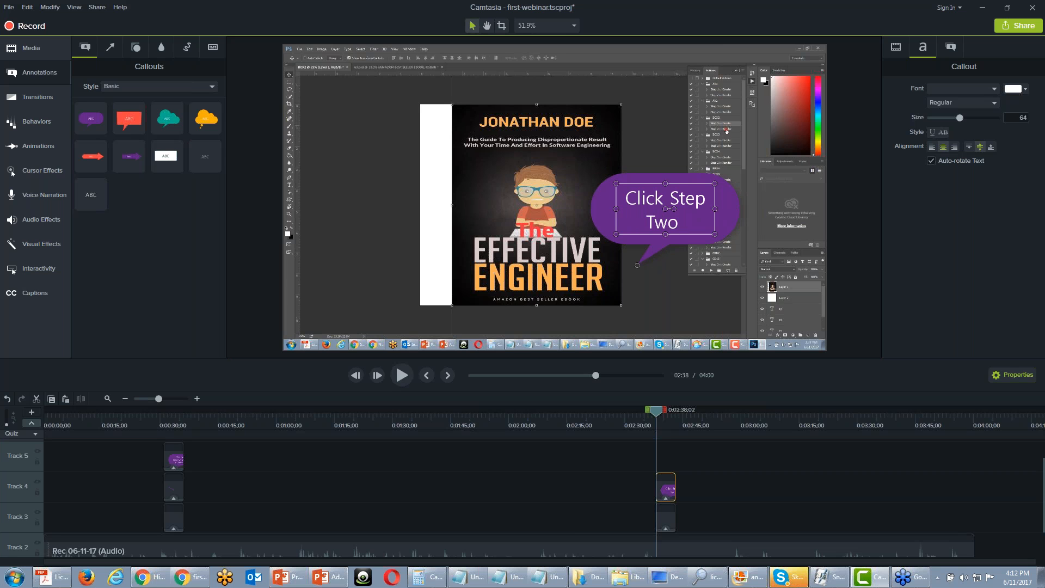
{"action": "type", "text": "\""}
{"action": "type", "text": "a"}
{"action": "key", "text": "BackSpace"}
{"action": "key", "text": "BackSpace"}
{"action": "key", "text": "BackSpace"}
{"action": "key", "text": "BackSpace"}
{"action": "type", "text": "Create"}
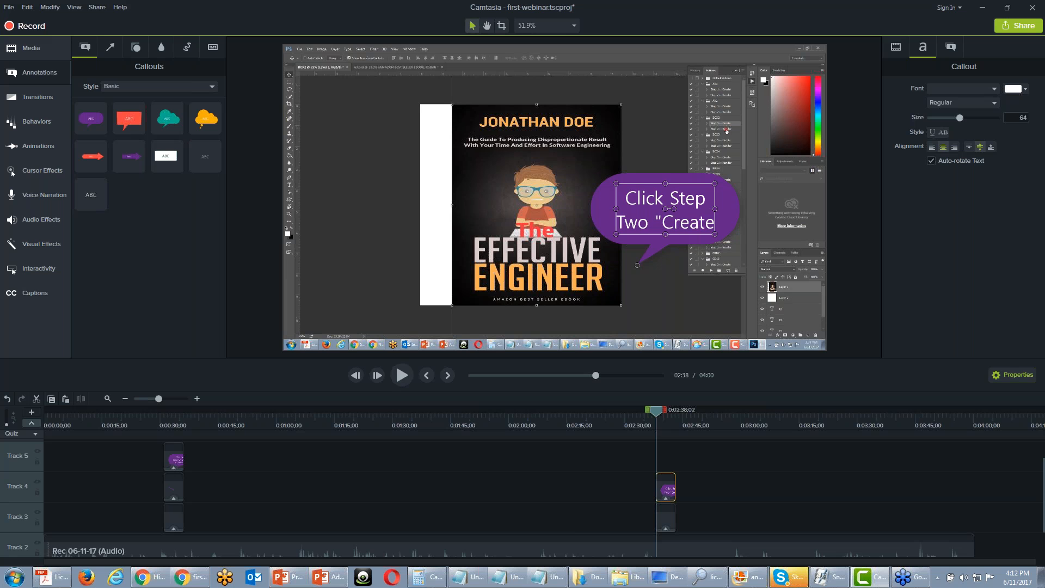
{"action": "type", "text": "\""}
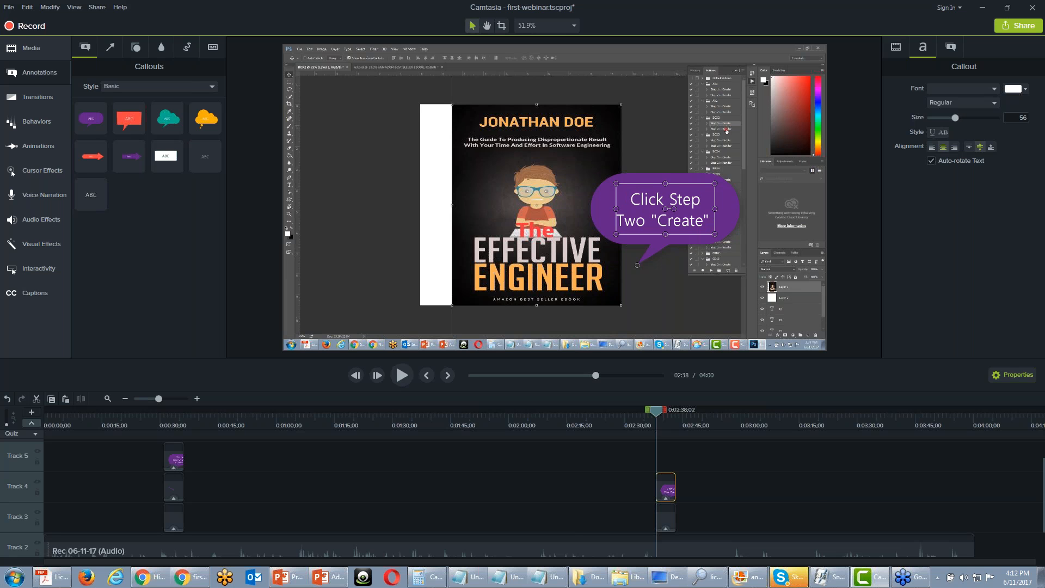
{"action": "type", "text": " To C"}
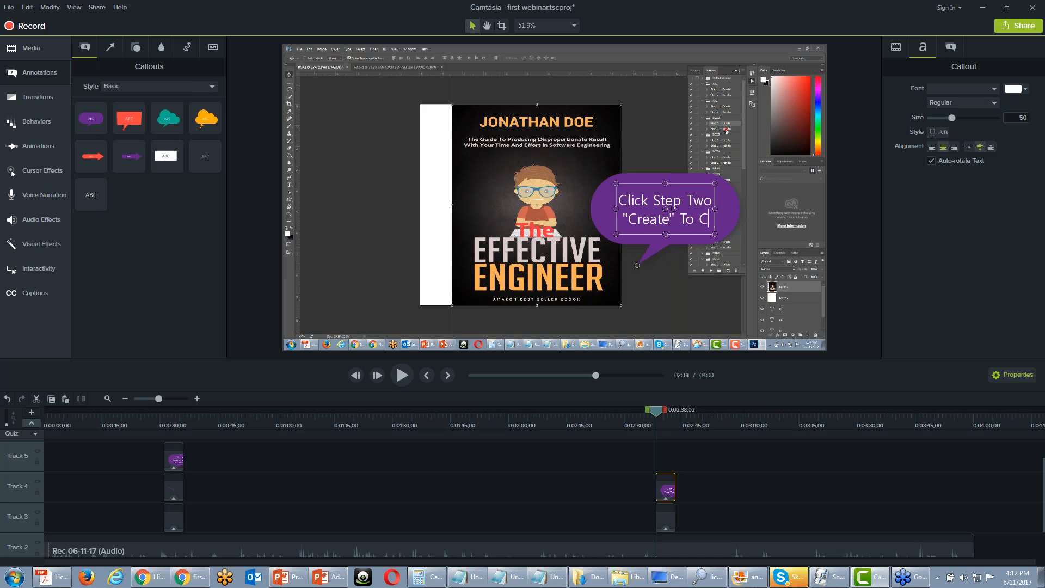
{"action": "type", "text": "ontin"}
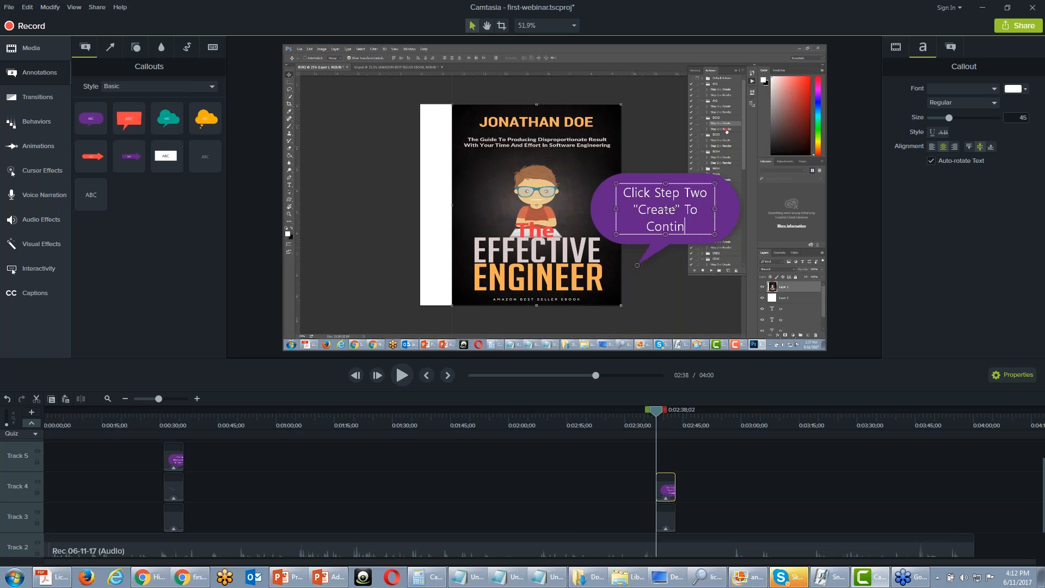
{"action": "type", "text": "ue"}
Add a purple arrow above the callout, slanted to point up at the Create row
{"action": "left_click", "coordinate": [111, 49]}
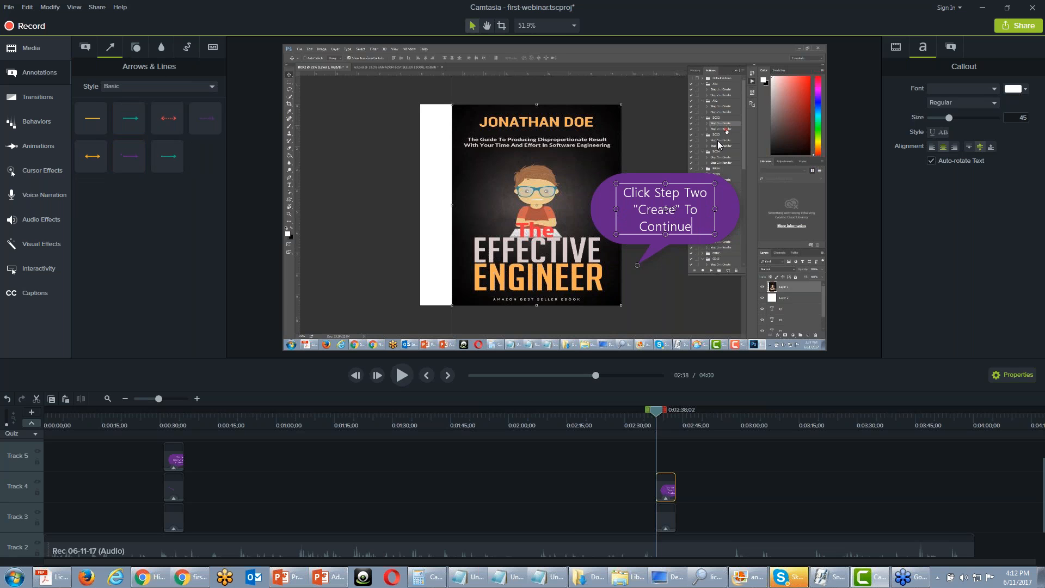
{"action": "left_click_drag", "start_coordinate": [120, 149], "coordinate": [721, 160]}
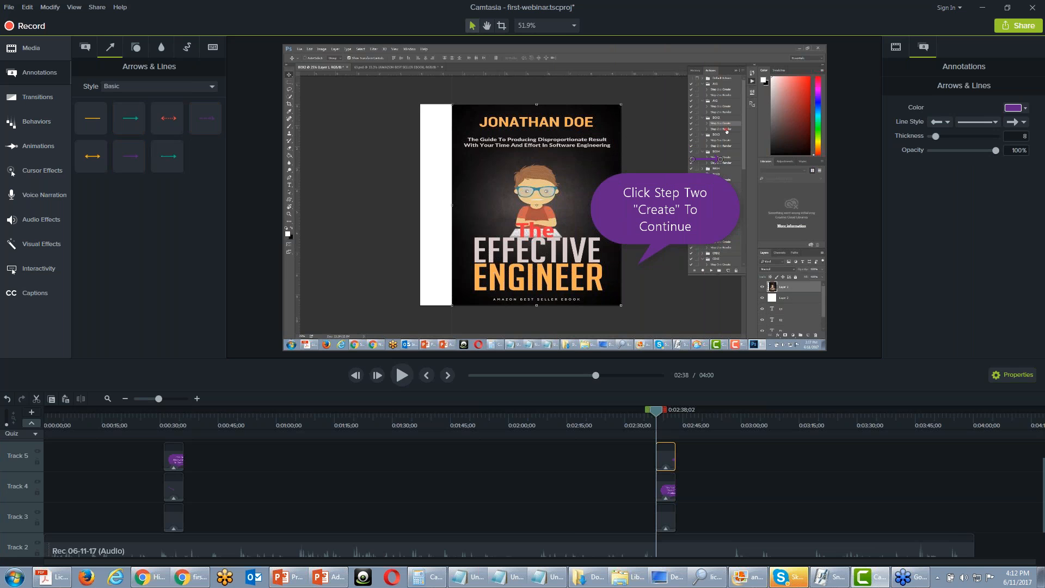
{"action": "left_click_drag", "start_coordinate": [721, 160], "coordinate": [722, 157]}
{"action": "mouse_move", "coordinate": [716, 156]}
{"action": "left_mouse_down"}
{"action": "mouse_move", "coordinate": [693, 149]}
{"action": "mouse_move", "coordinate": [709, 164]}
{"action": "left_mouse_up"}
{"action": "left_click_drag", "start_coordinate": [719, 151], "coordinate": [704, 171]}
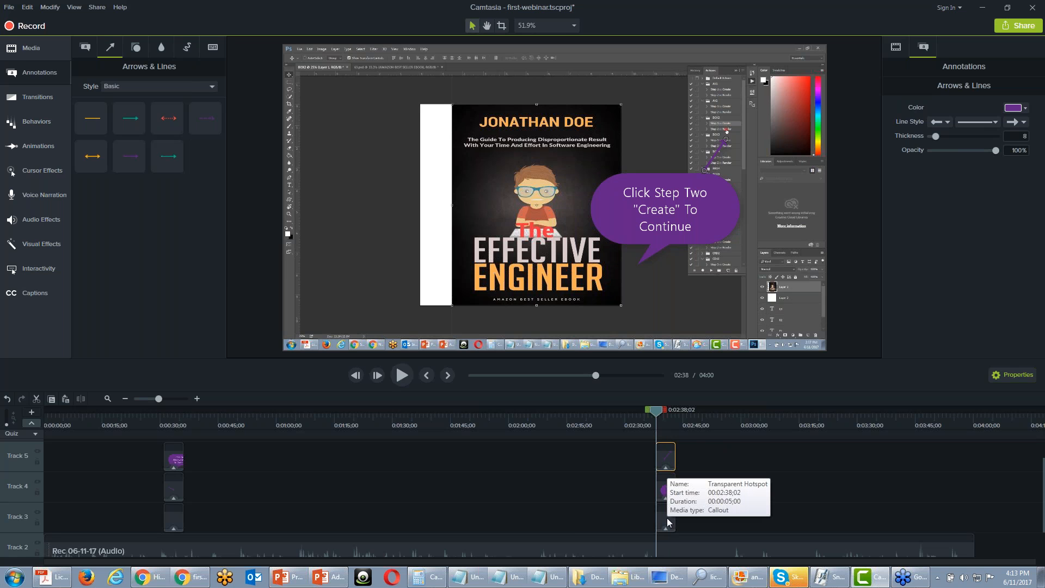
Move the new hotspot clip to end at 0:02:38;02, and shift the callout and arrow clips to straddle the playhead on Tracks 4 and 5
{"action": "left_click_drag", "start_coordinate": [667, 517], "coordinate": [650, 462]}
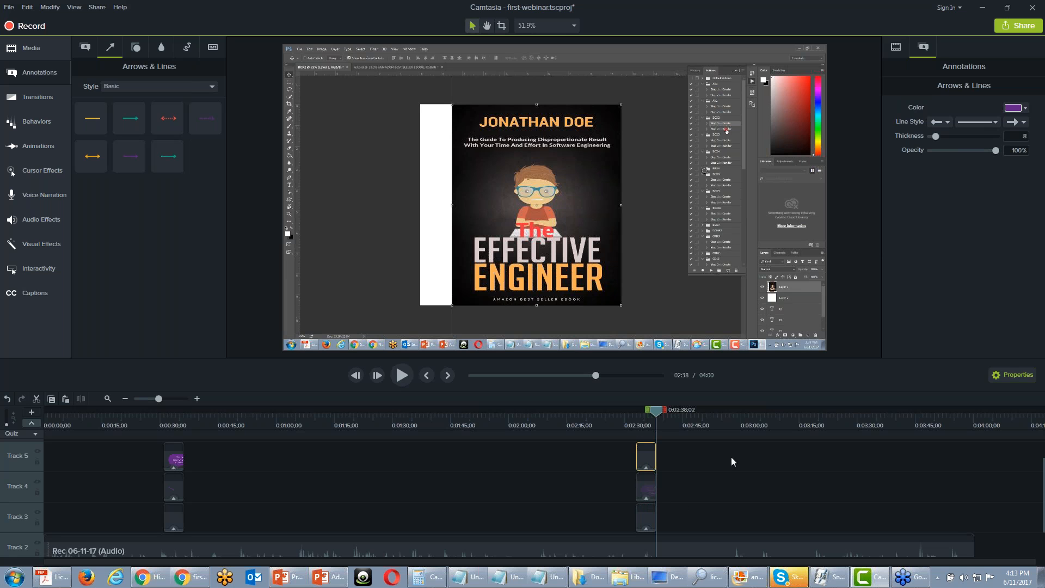
{"action": "left_click_drag", "start_coordinate": [645, 484], "coordinate": [665, 485]}
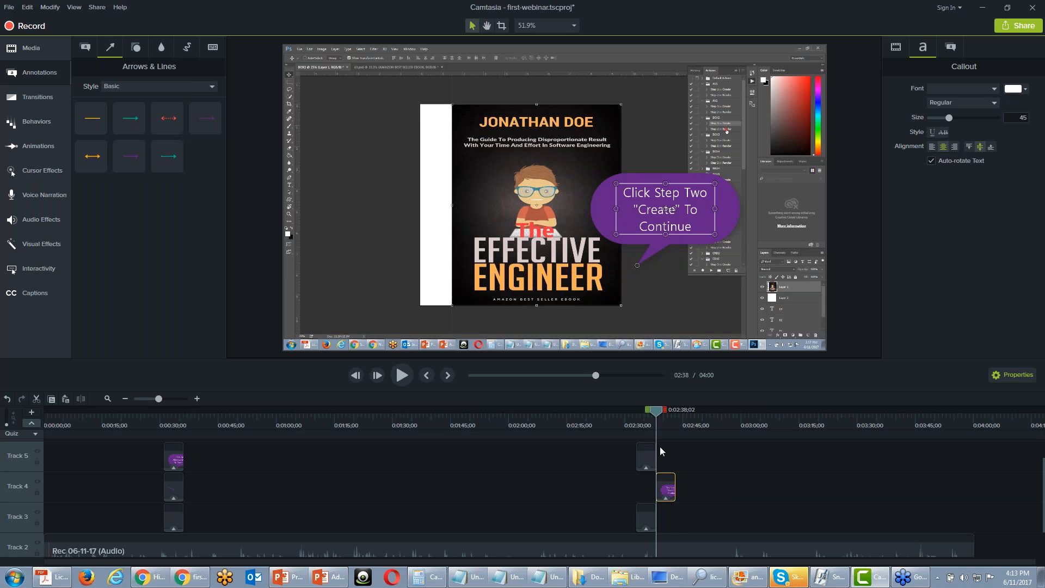
{"action": "left_click_drag", "start_coordinate": [645, 456], "coordinate": [661, 453]}
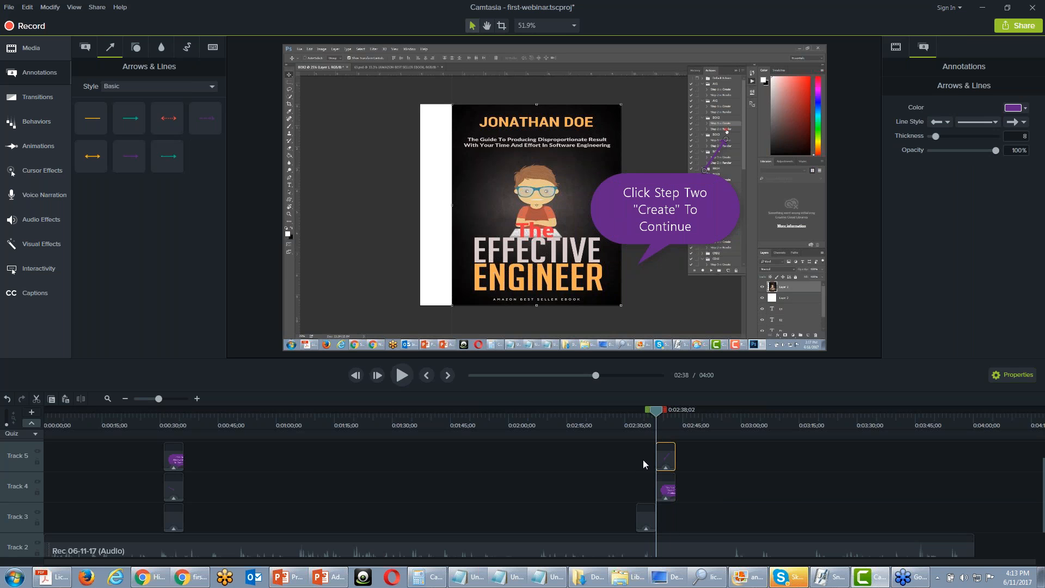
{"action": "left_click", "coordinate": [33, 424]}
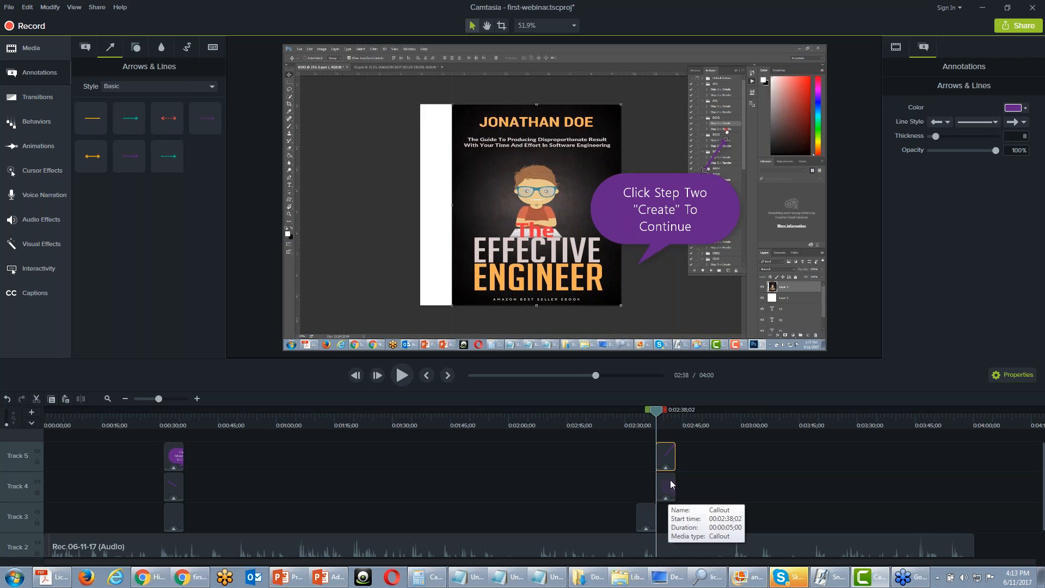
{"action": "left_click_drag", "start_coordinate": [670, 482], "coordinate": [652, 449]}
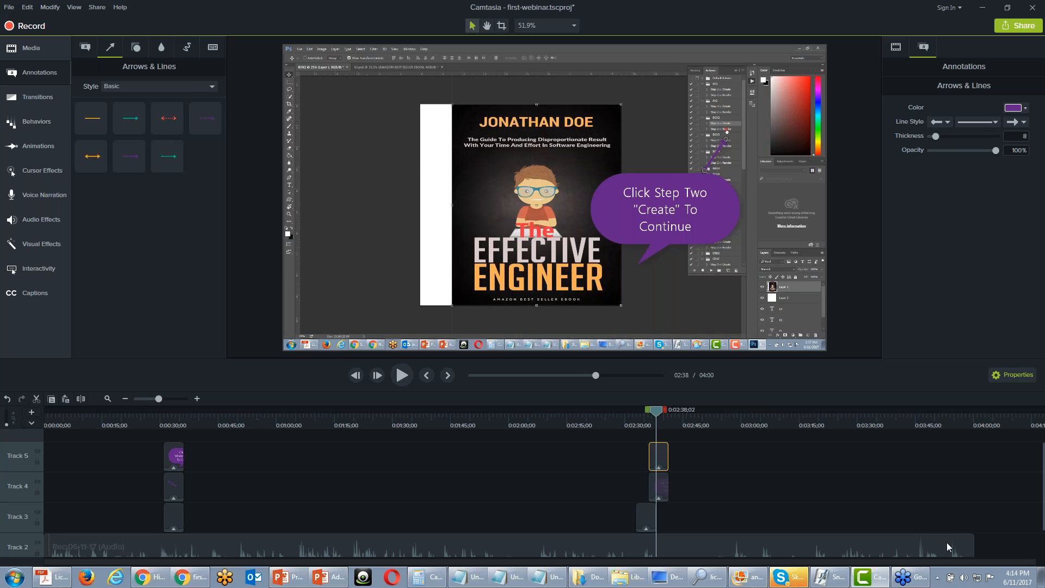
Review the local-file production settings for an MP4 Smart Player (HTML5) video, from the format choice through to the output file page
{"action": "left_click", "coordinate": [95, 8]}
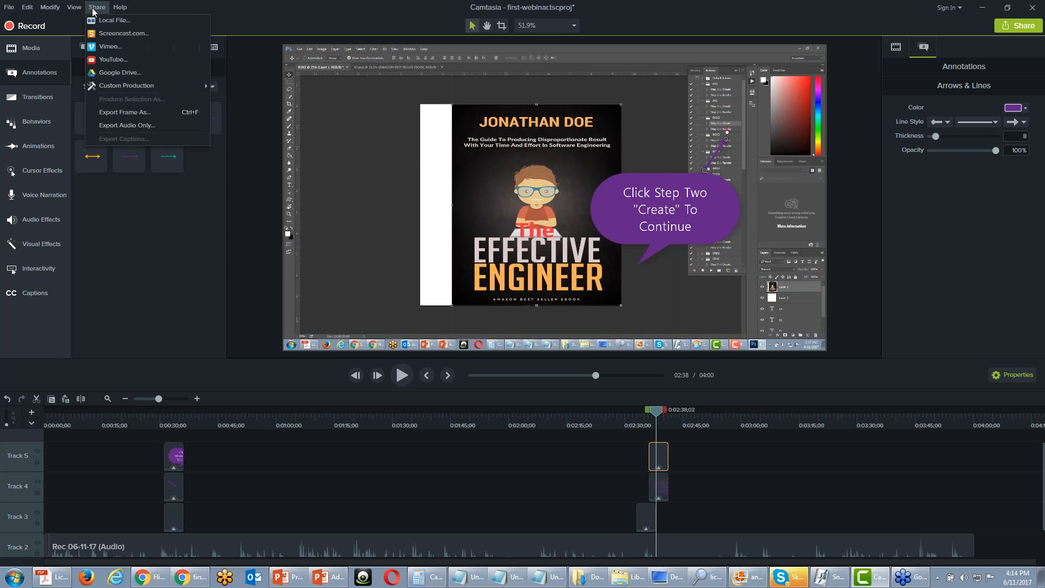
{"action": "left_click", "coordinate": [117, 21]}
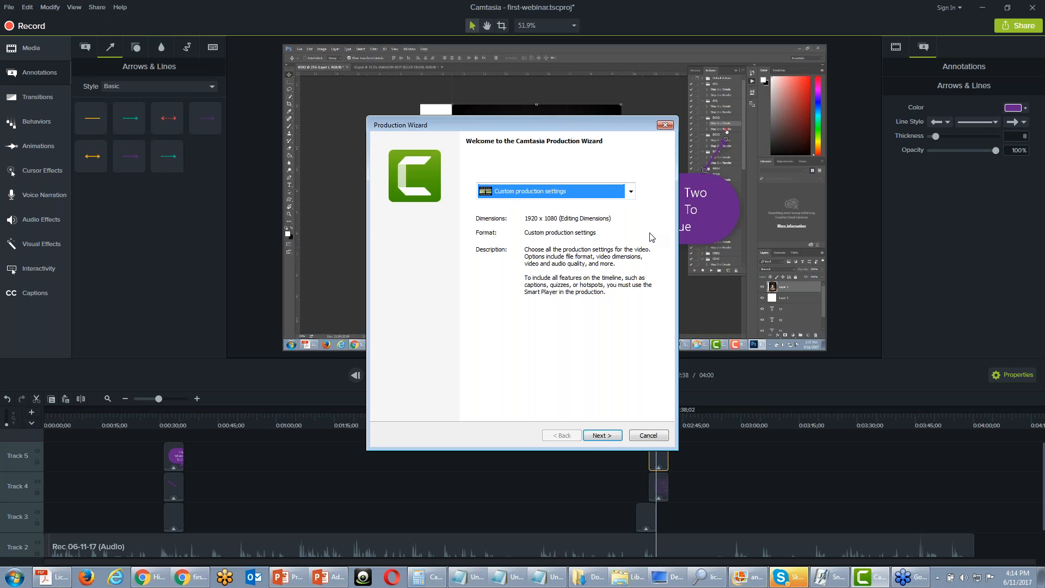
{"action": "left_click", "coordinate": [599, 436]}
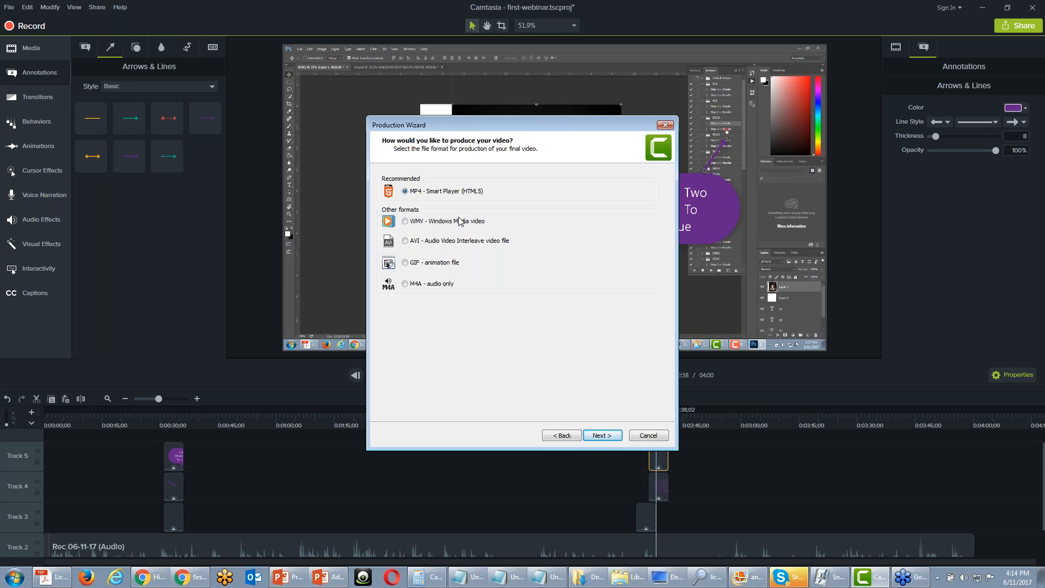
{"action": "left_click", "coordinate": [604, 435]}
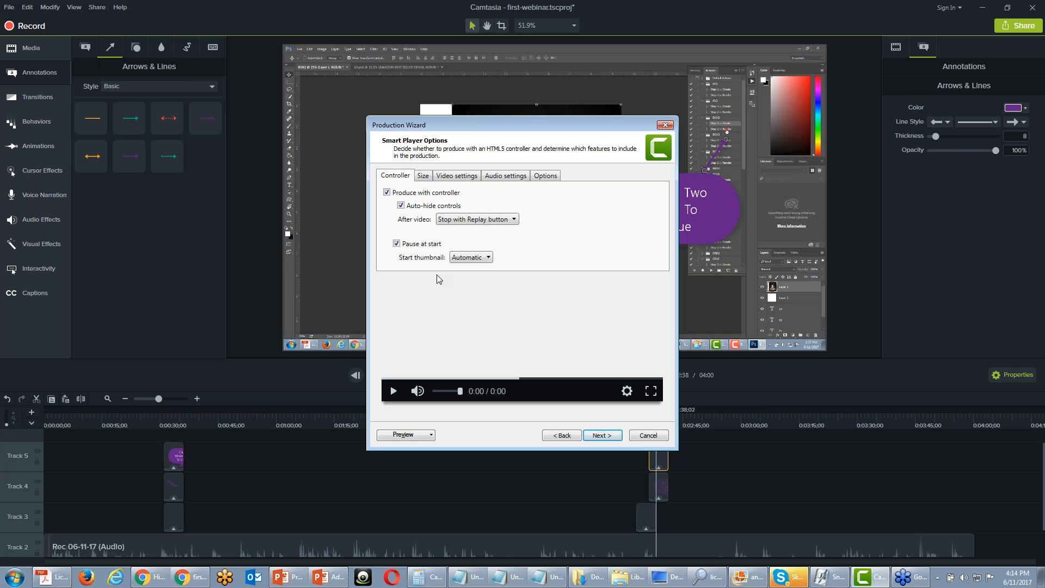
{"action": "left_click", "coordinate": [597, 435]}
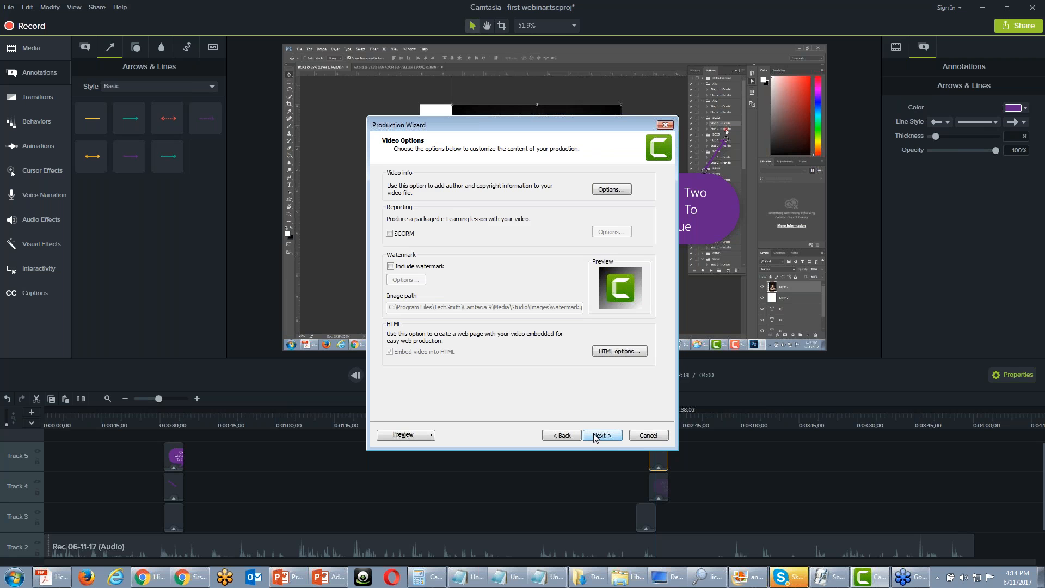
{"action": "left_click", "coordinate": [595, 437]}
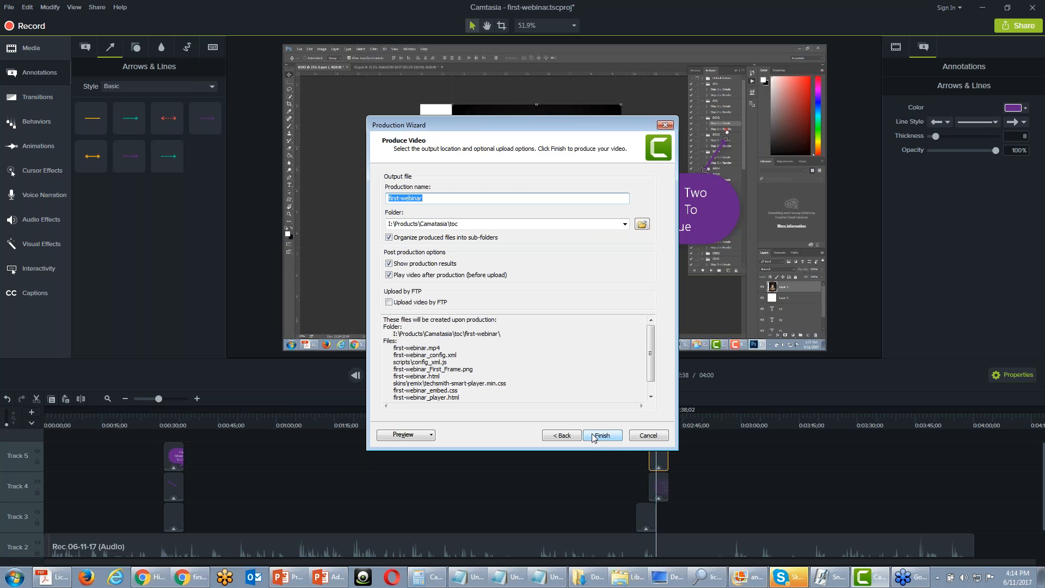
Examine the HTML title option among the video options, then cancel it and close the Production Wizard without producing
{"action": "left_click", "coordinate": [566, 438]}
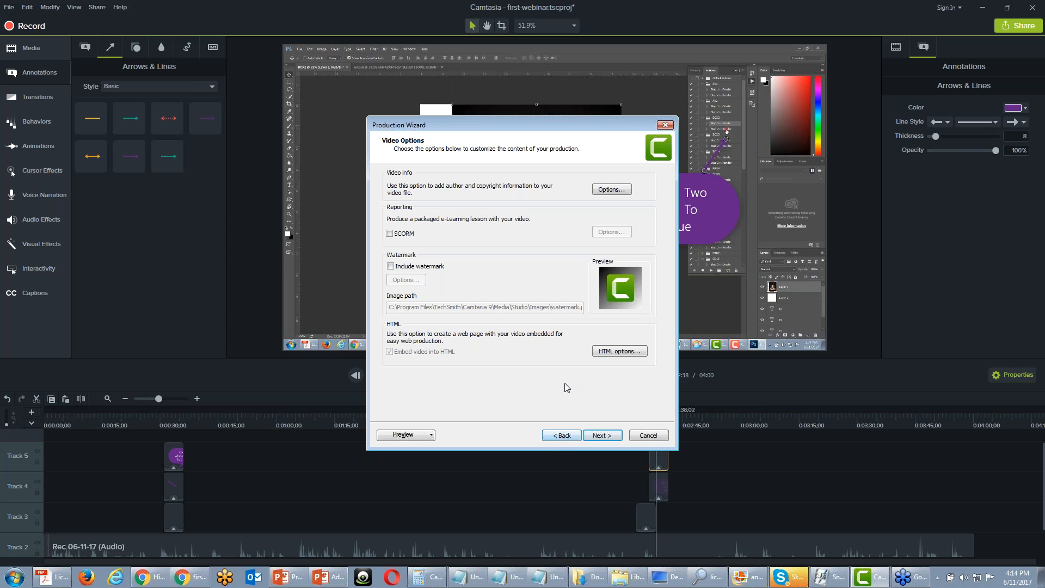
{"action": "left_click", "coordinate": [613, 351]}
{"action": "left_click", "coordinate": [478, 283]}
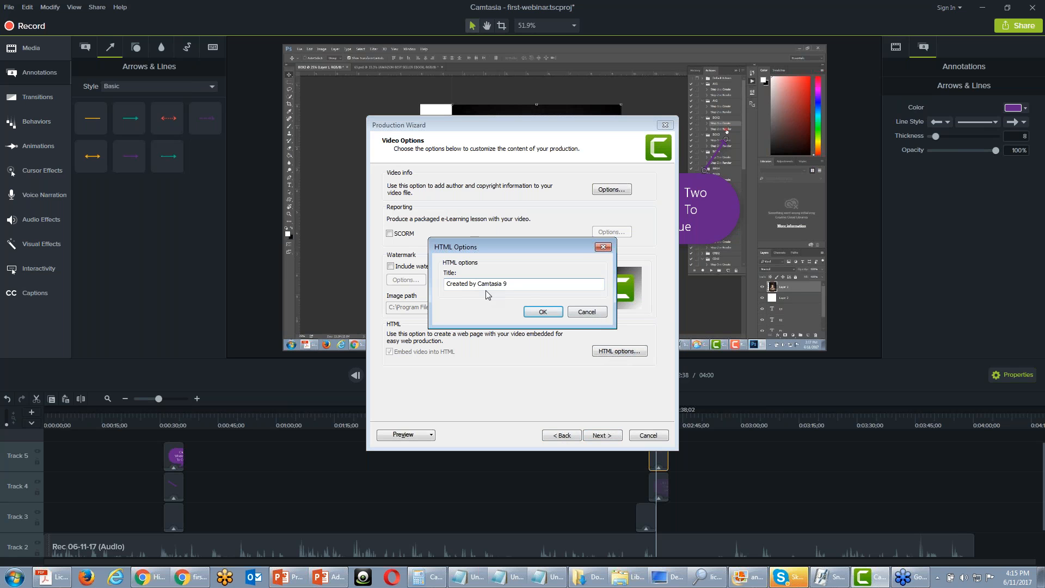
{"action": "left_click", "coordinate": [582, 309]}
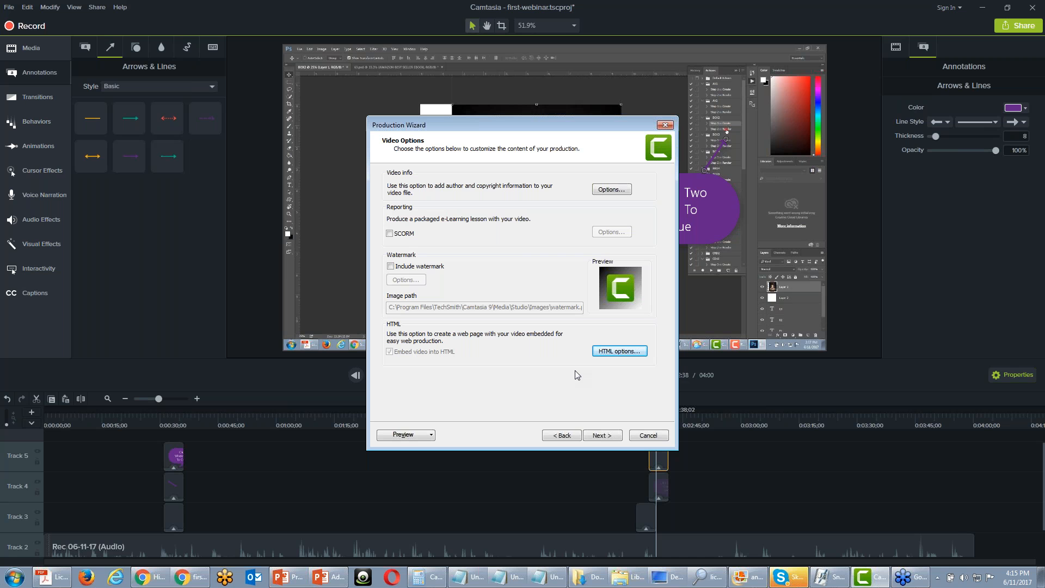
{"action": "left_click", "coordinate": [665, 124]}
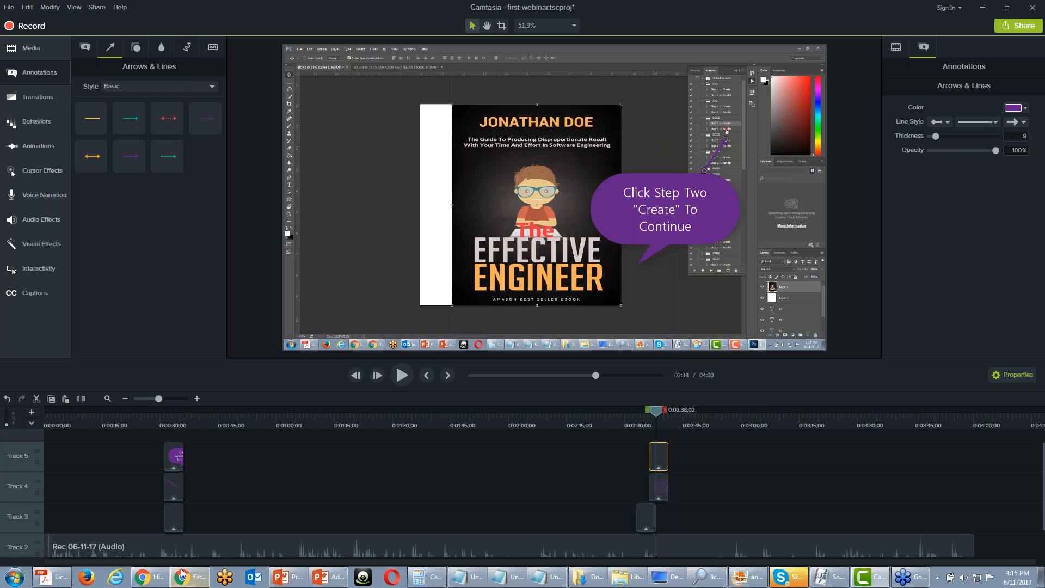
Switch to Google Chrome by opening a new browser window
{"action": "mouse_move", "coordinate": [185, 581]}
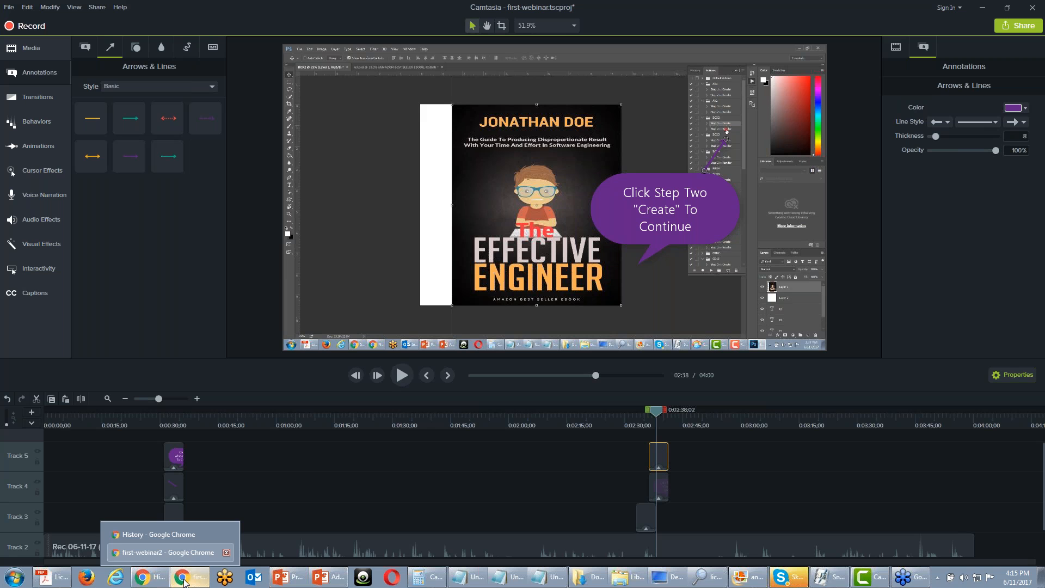
{"action": "right_click", "coordinate": [185, 581]}
{"action": "left_click", "coordinate": [177, 534]}
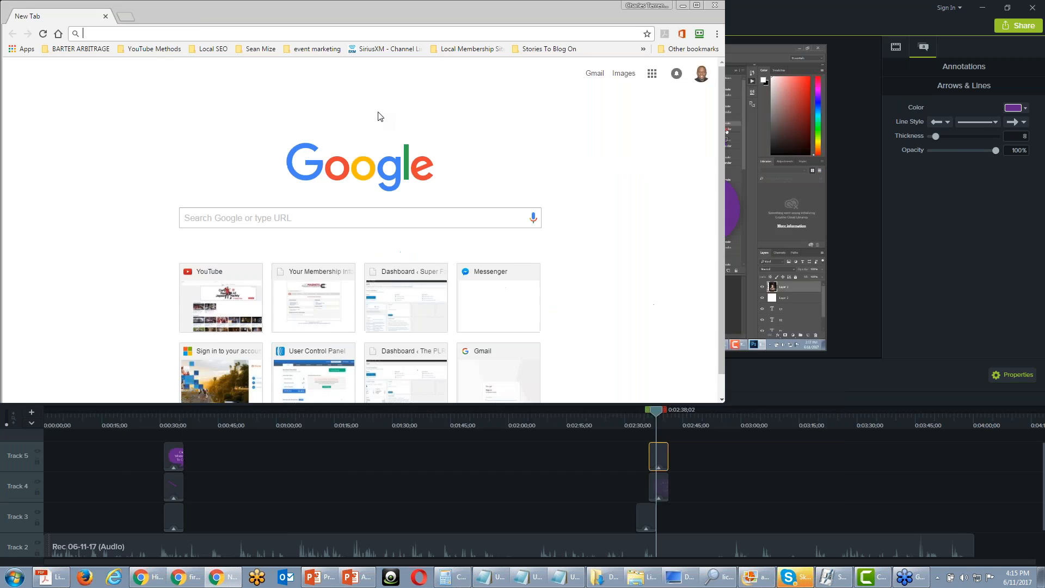
Search Google for "adobe captivate" and open Adobe's official Captivate product page from the results
{"action": "type", "text": "adb"}
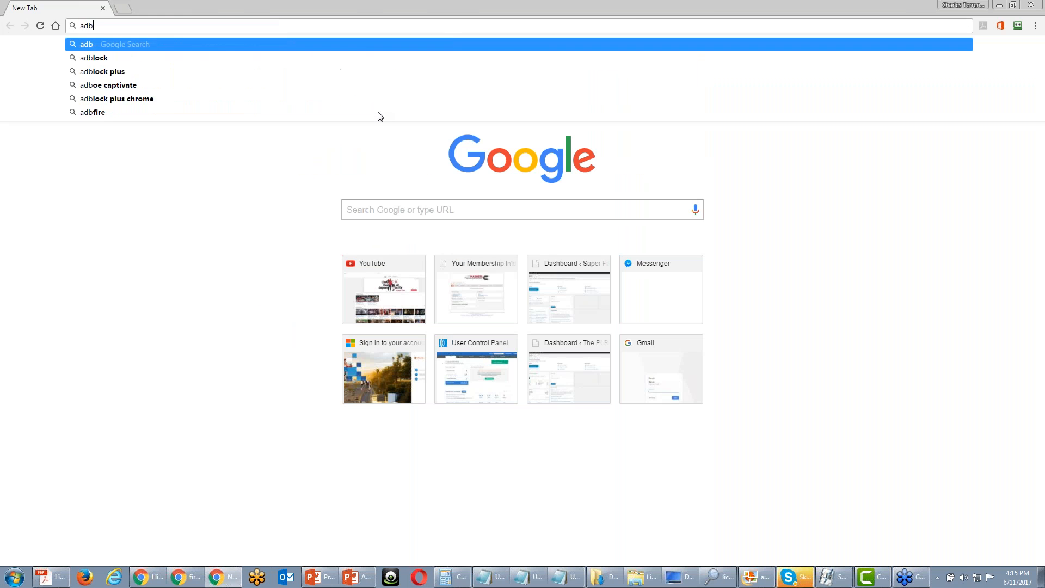
{"action": "key", "text": "BackSpace"}
{"action": "type", "text": "od"}
{"action": "key", "text": "BackSpace"}
{"action": "type", "text": "be cat"}
{"action": "key", "text": "BackSpace"}
{"action": "type", "text": "p"}
{"action": "key", "text": "Return"}
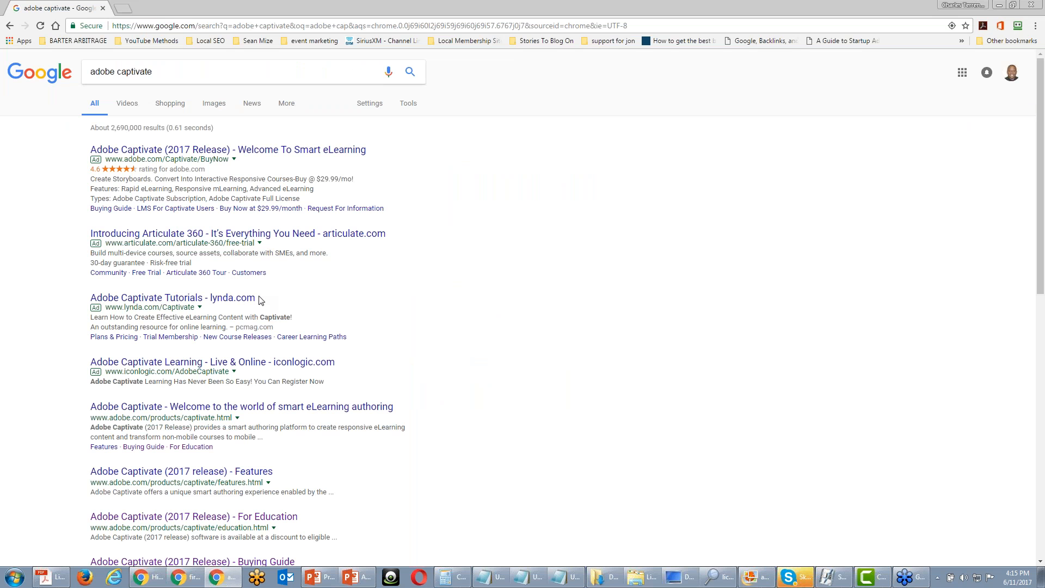
{"action": "left_click", "coordinate": [213, 408]}
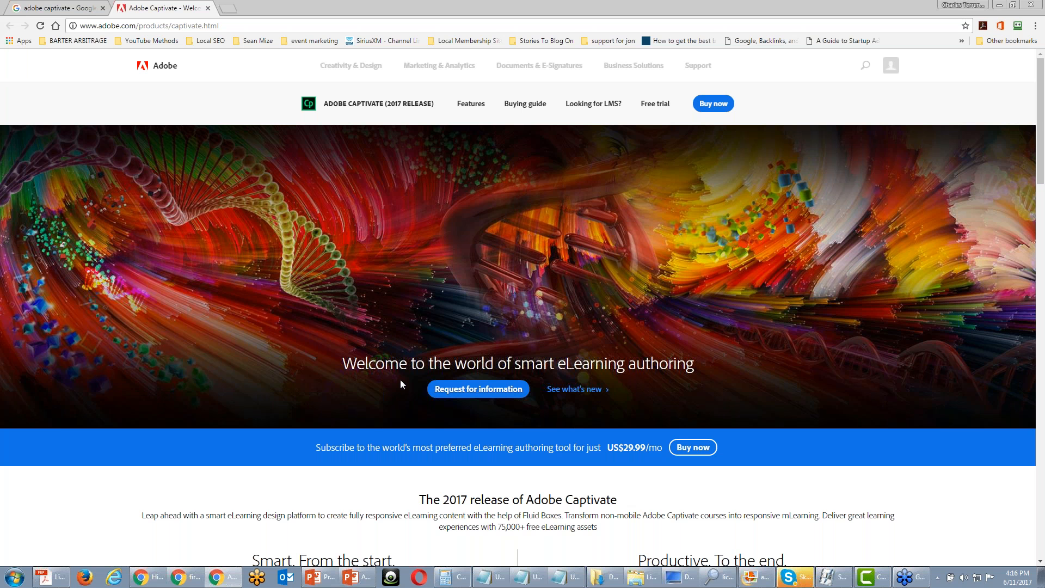
Minimize the browser and Camtasia windows, and bring the Chrome window with the Adobe Captivate page back to the front
{"action": "left_click", "coordinate": [999, 6]}
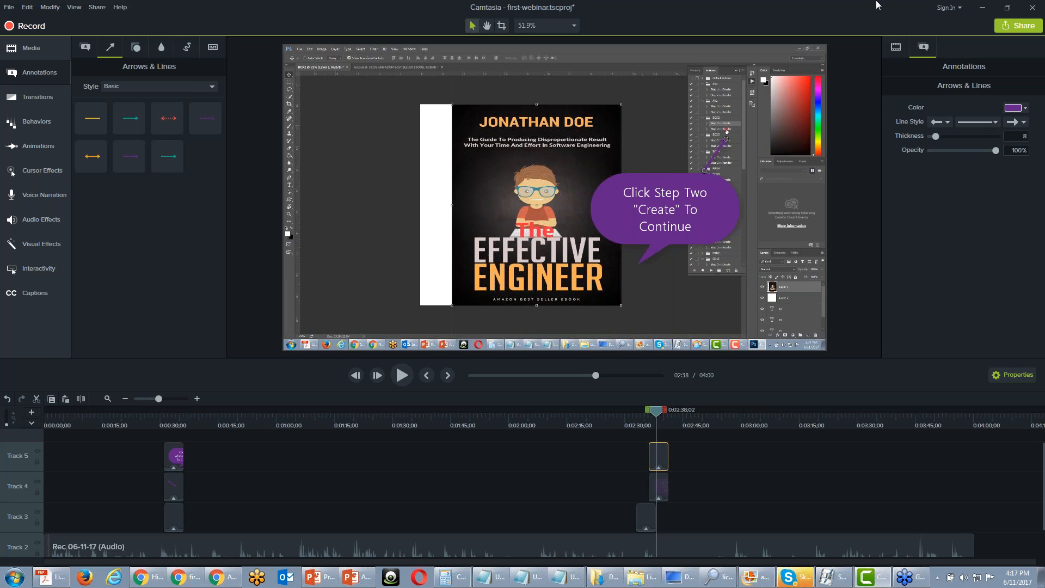
{"action": "left_click", "coordinate": [979, 7]}
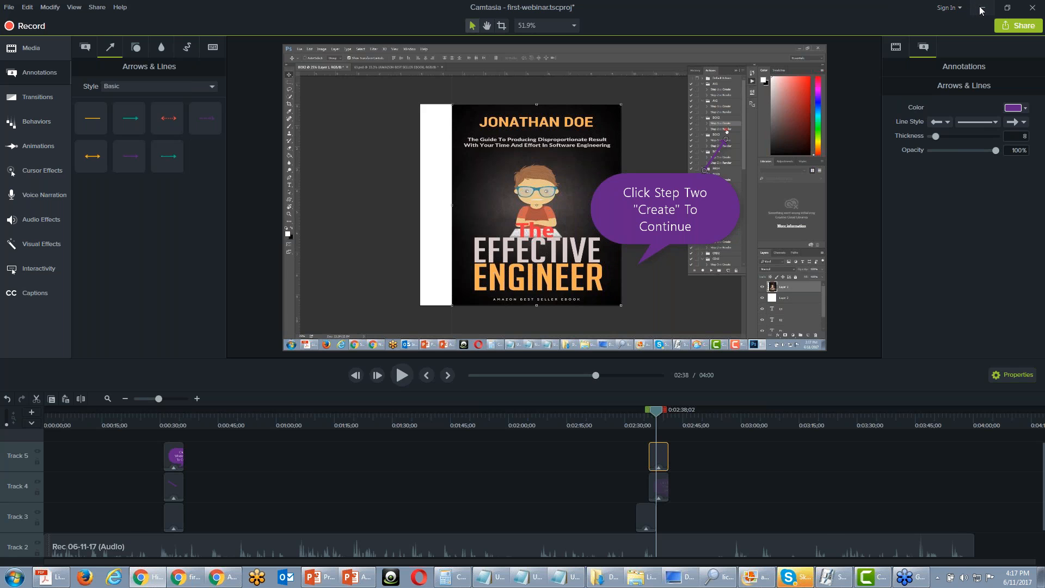
{"action": "left_click", "coordinate": [223, 576]}
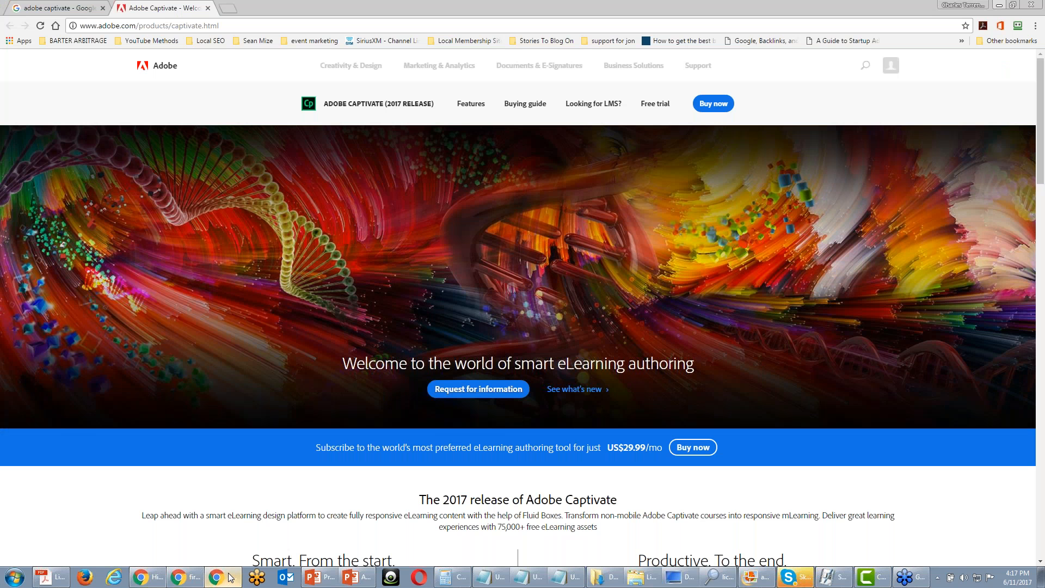